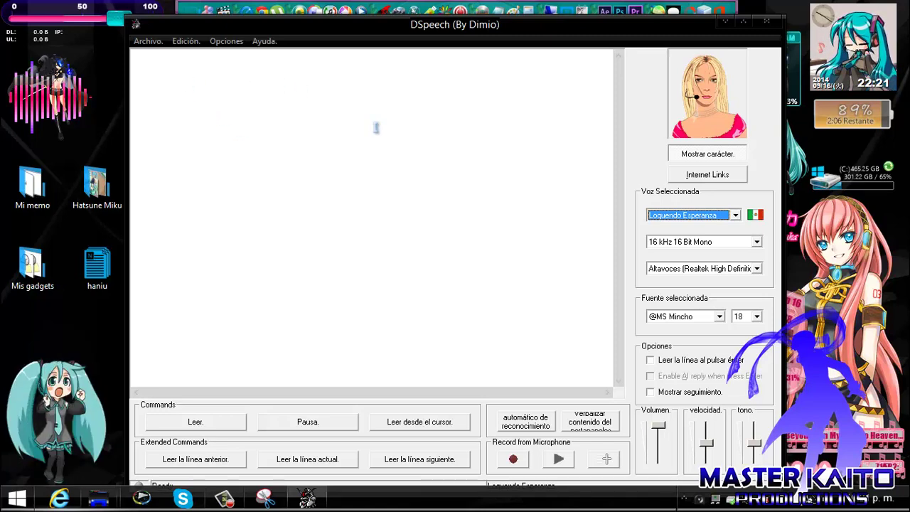
Try the Loquendo Francisca and Loquendo Jorge voices, and set the selected voice to Loquendo Carlos
{"action": "key", "text": "alt+Down"}
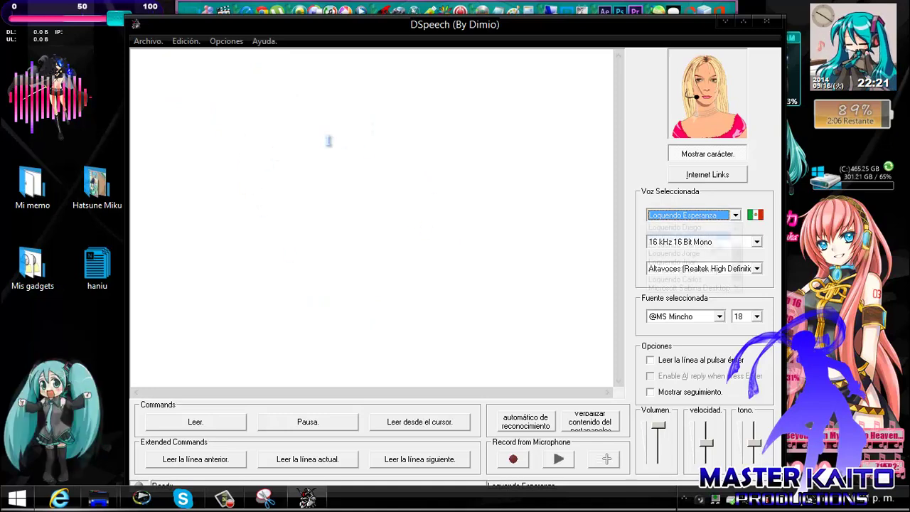
{"action": "key", "text": "Down"}
{"action": "key", "text": "Return"}
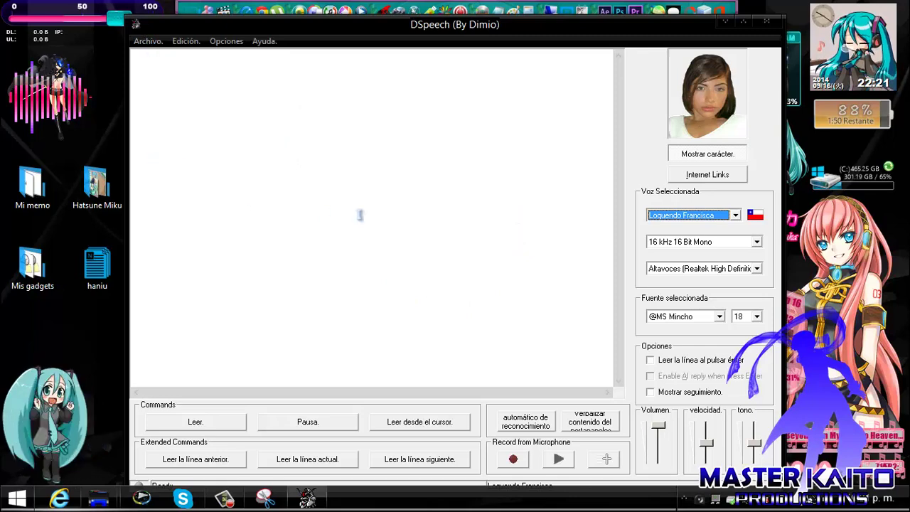
{"action": "left_click", "coordinate": [708, 215]}
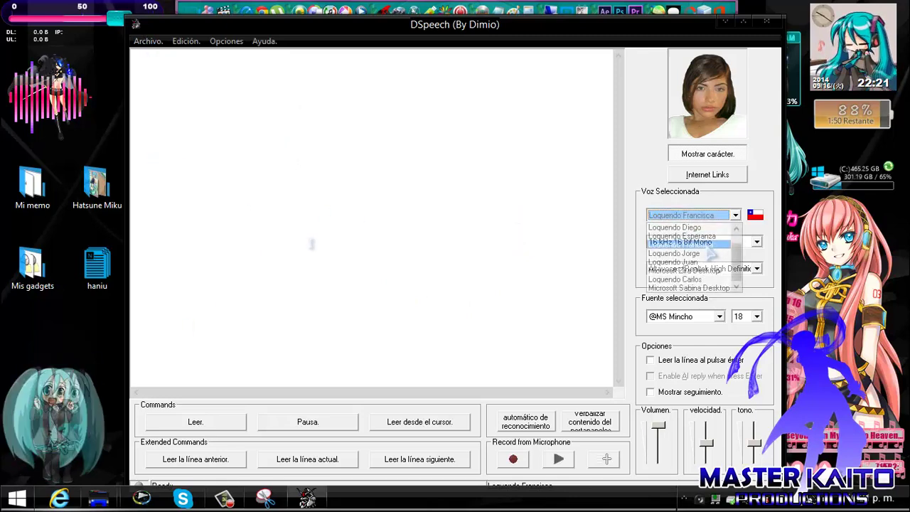
{"action": "left_click", "coordinate": [708, 253]}
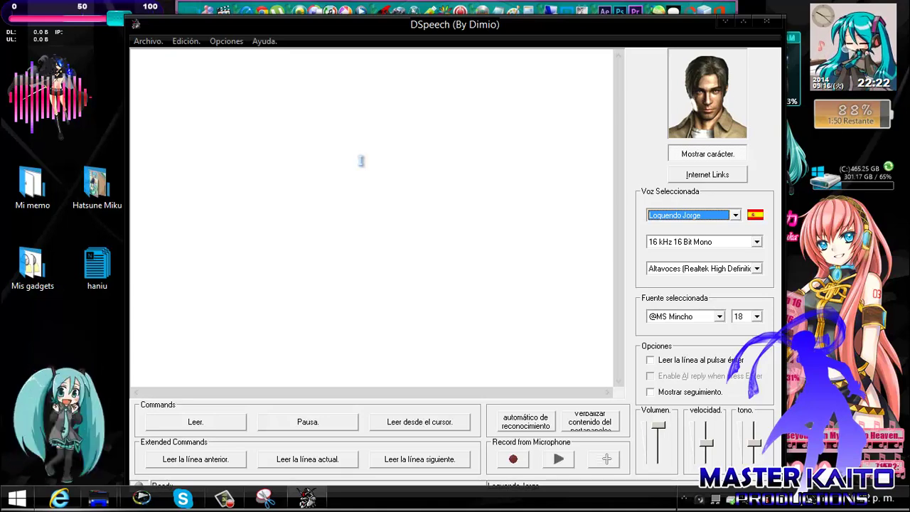
{"action": "left_click", "coordinate": [734, 214]}
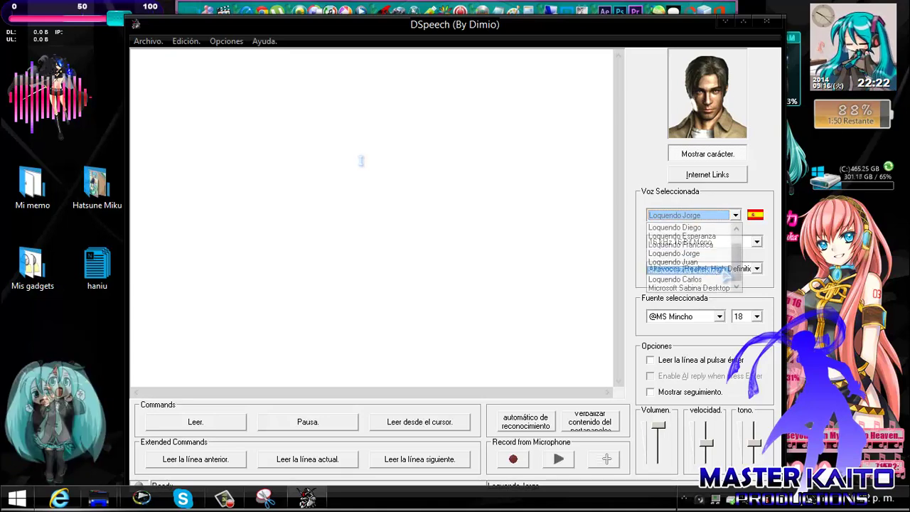
{"action": "left_click", "coordinate": [723, 284]}
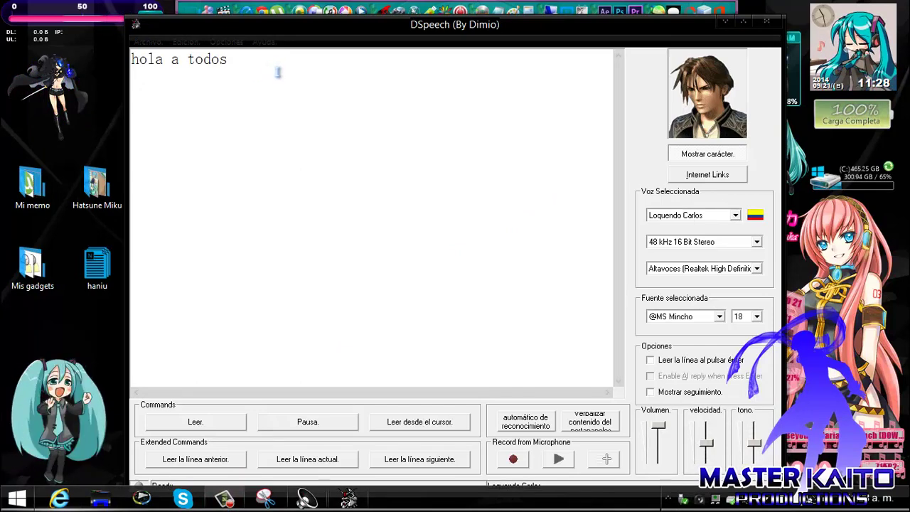
Have "hola a todos" read aloud, and read it again with an exclamation mark added at the end
{"action": "left_click", "coordinate": [227, 426]}
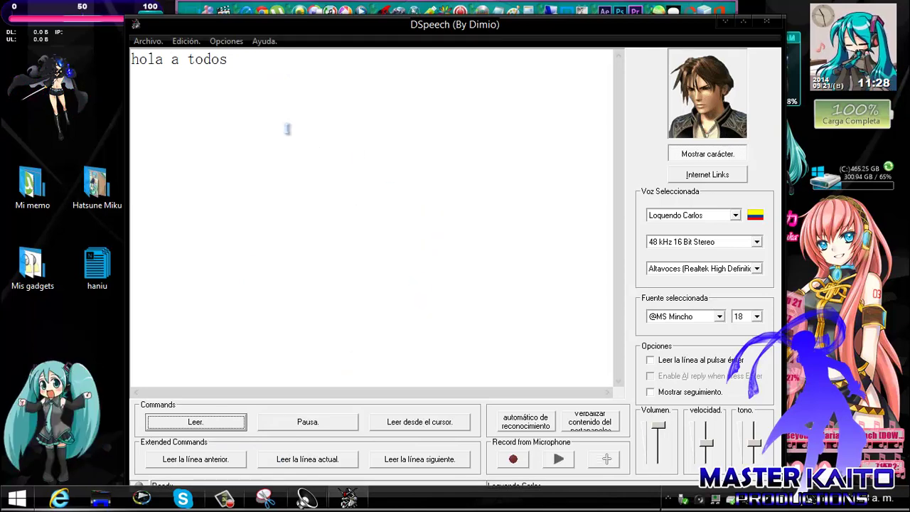
{"action": "left_click", "coordinate": [286, 74]}
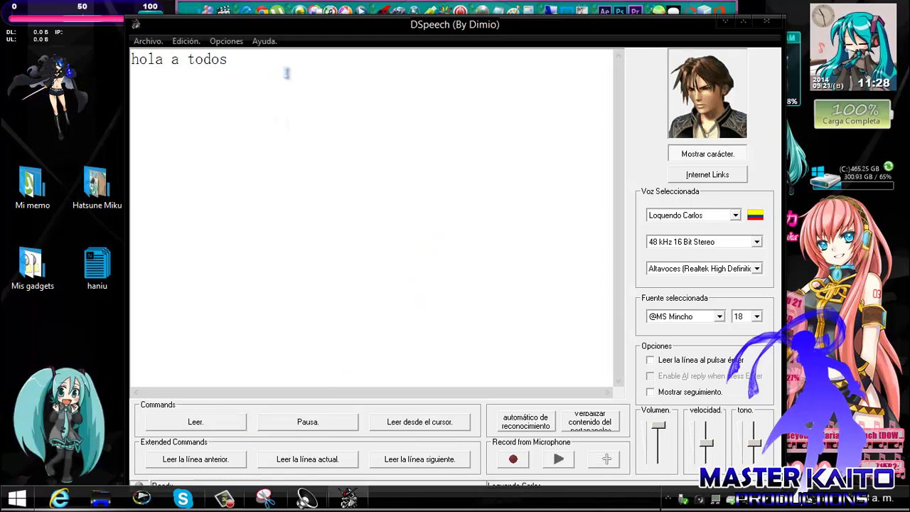
{"action": "type", "text": "!"}
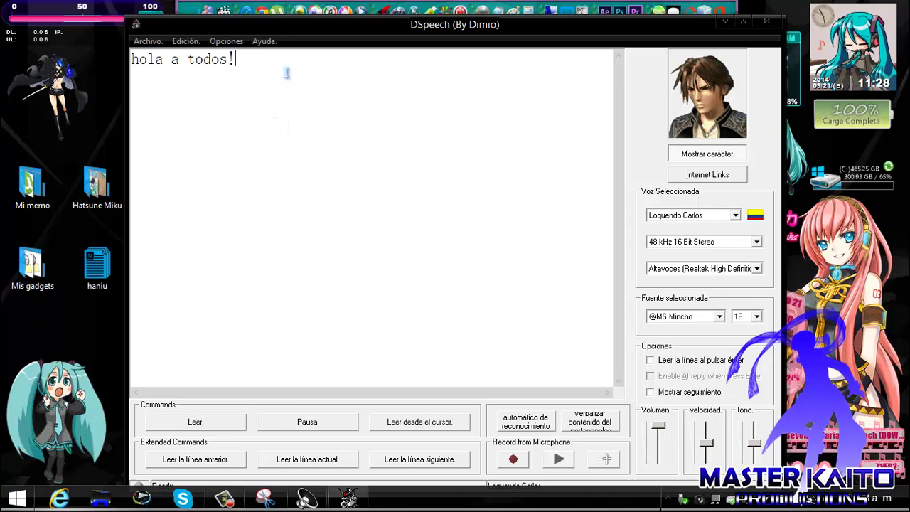
{"action": "left_click", "coordinate": [213, 422]}
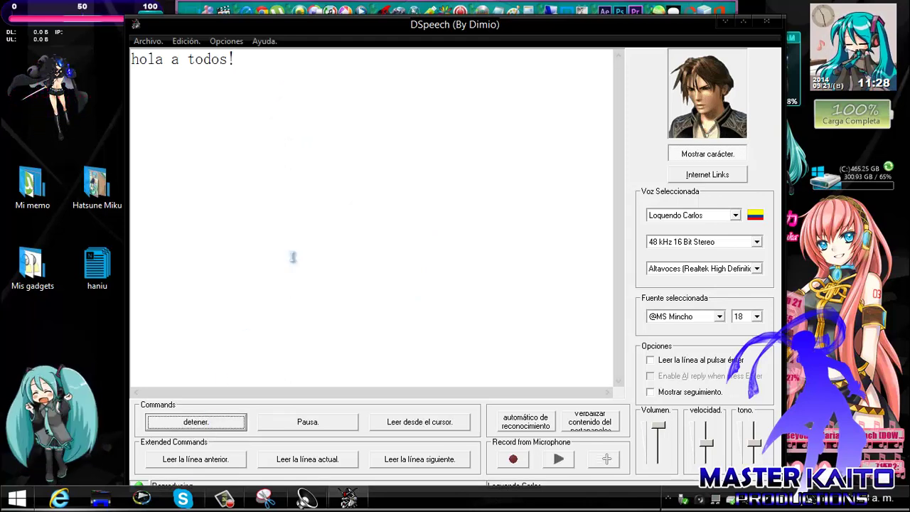
Replace "todos!" with "youtuberos bienvenidos a mi canal soy" followed by the channel host's two-word nickname
{"action": "left_click", "coordinate": [295, 66]}
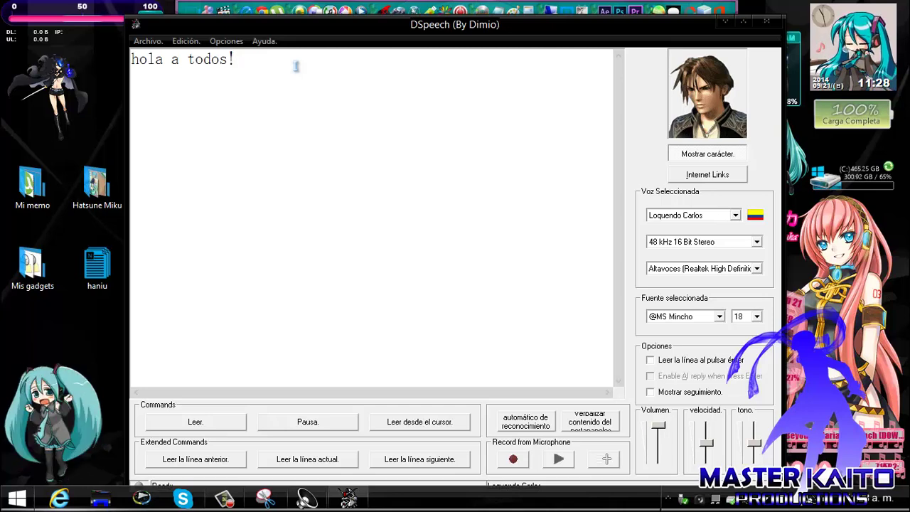
{"action": "key", "text": "BackSpace"}
{"action": "key", "text": "BackSpace"}
{"action": "key", "text": "BackSpace"}
{"action": "key", "text": "BackSpace"}
{"action": "key", "text": "BackSpace"}
{"action": "key", "text": "BackSpace"}
{"action": "type", "text": "you"}
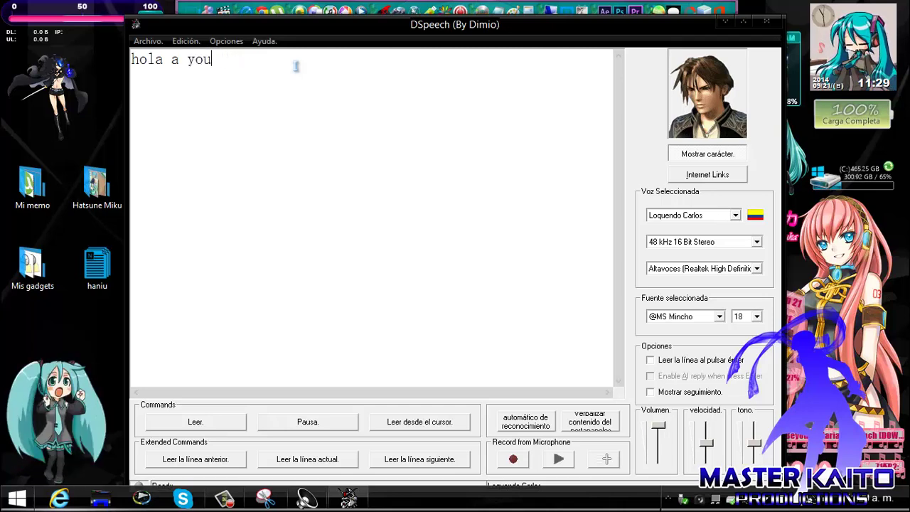
{"action": "type", "text": "tuberos"}
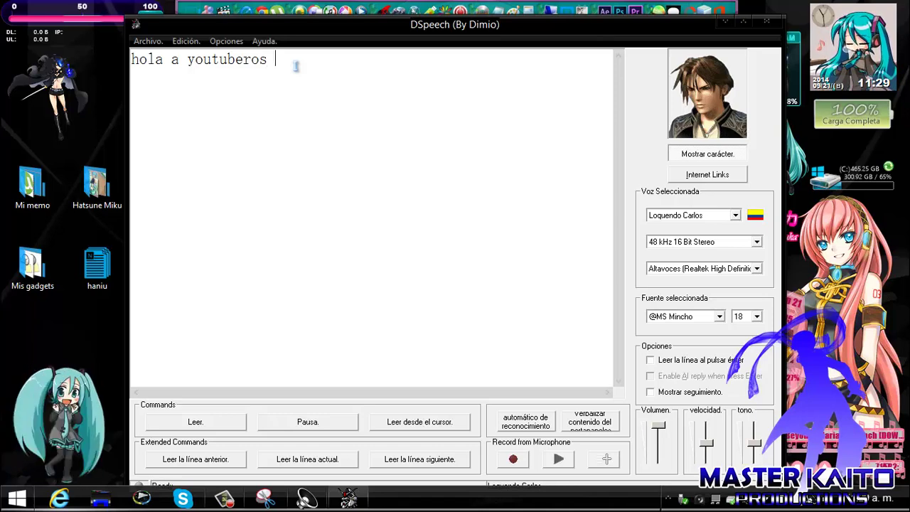
{"action": "type", "text": " bienveni"}
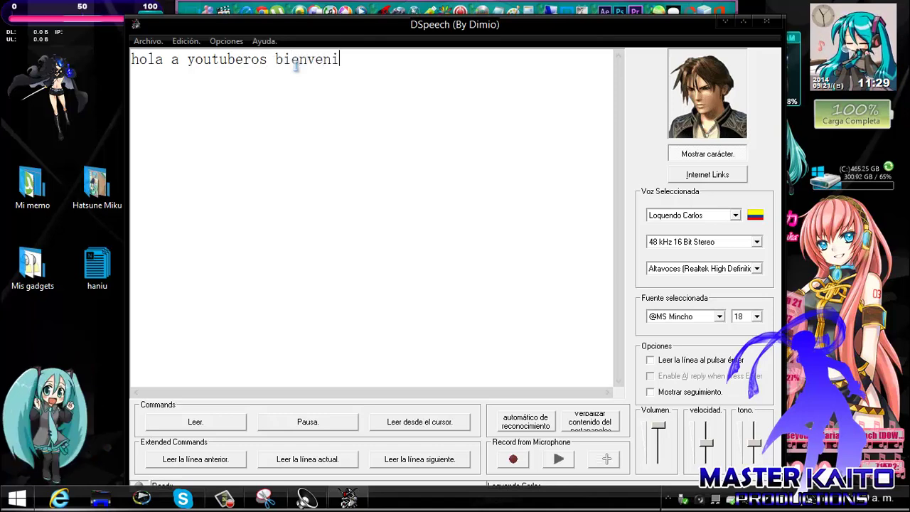
{"action": "type", "text": "dos a mi c"}
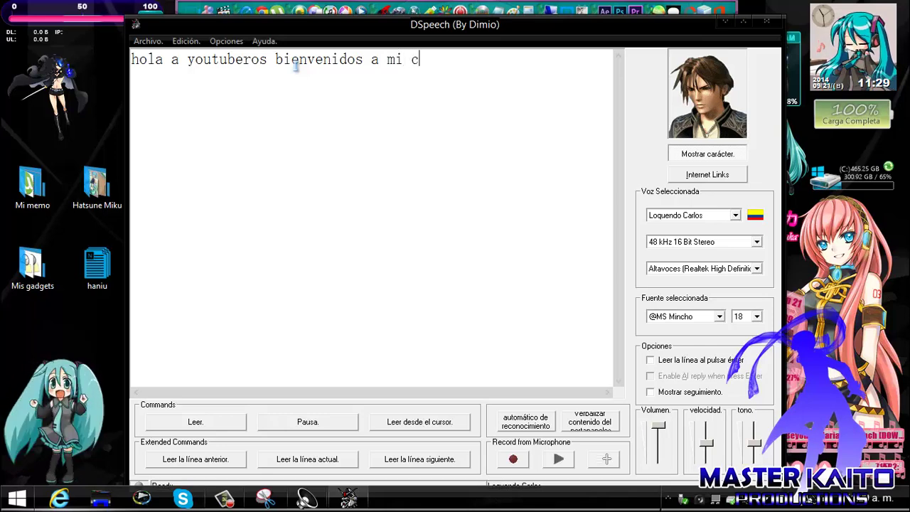
{"action": "type", "text": "anal so"}
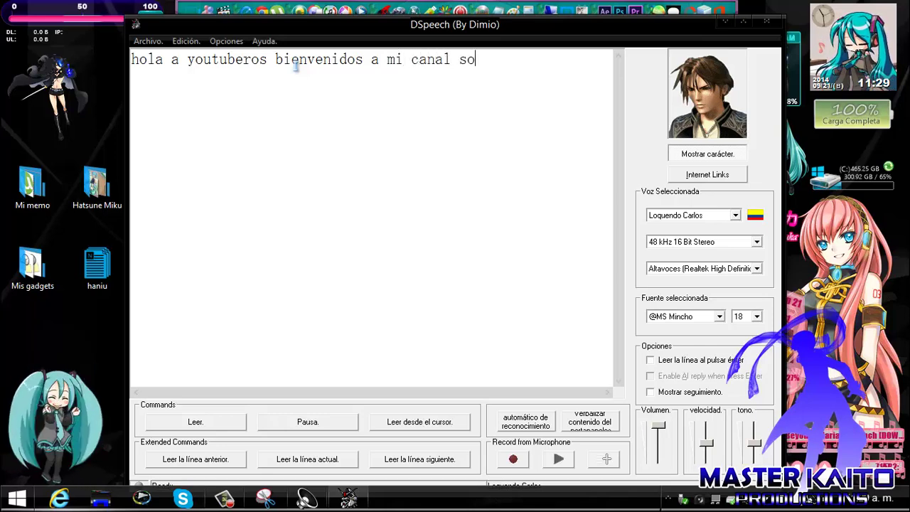
{"action": "type", "text": "y master k"}
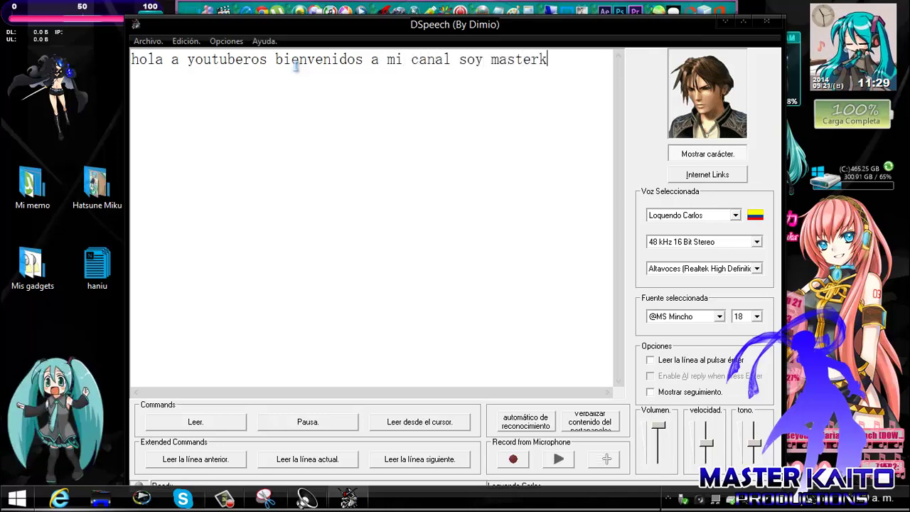
{"action": "type", "text": "aito"}
{"action": "key", "text": "Left"}
{"action": "key", "text": "Left"}
{"action": "key", "text": "Left"}
{"action": "key", "text": "Left"}
{"action": "key", "text": "Left"}
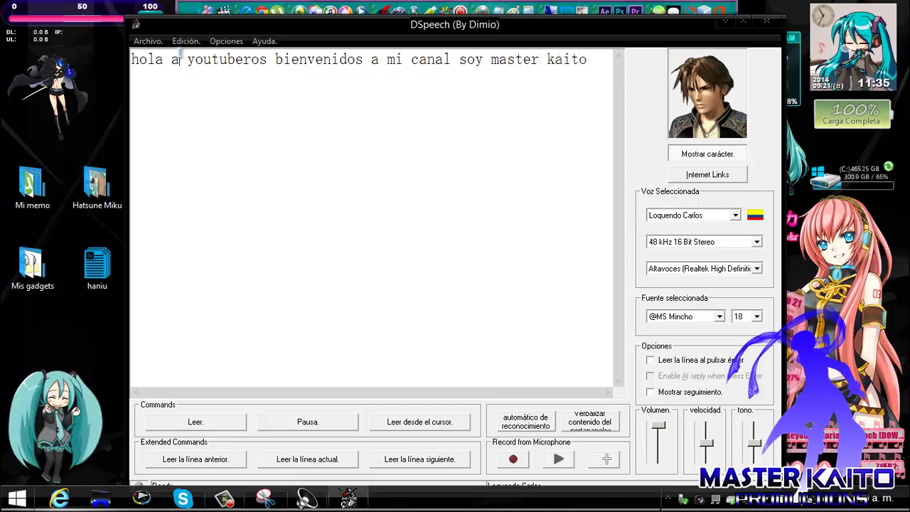
Delete the "a" before "youtuberos" and have the greeting read aloud
{"action": "key", "text": "BackSpace"}
{"action": "key", "text": "BackSpace"}
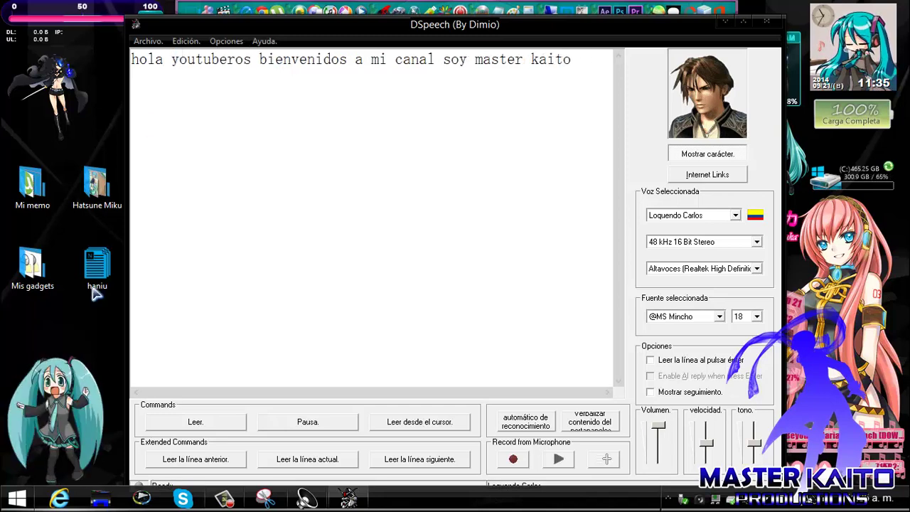
{"action": "left_click", "coordinate": [229, 425]}
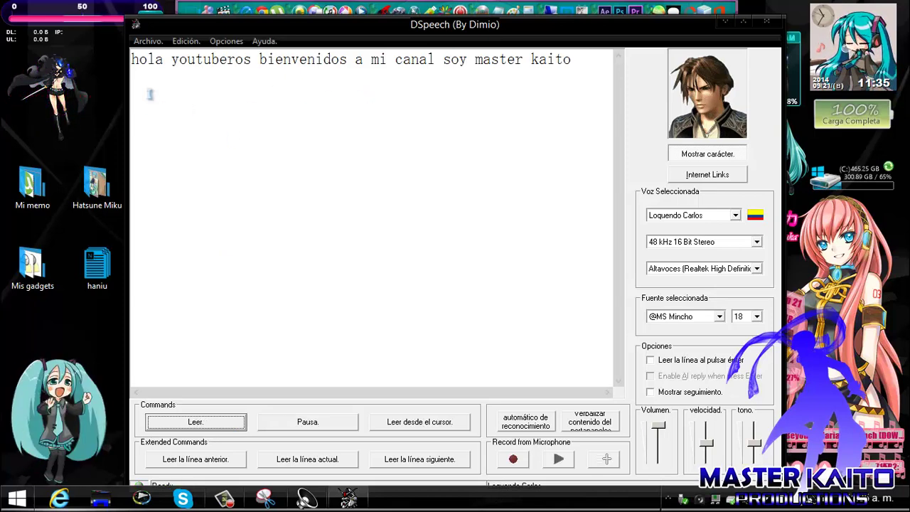
Add an exclamation mark after "youtuberos" and a comma after "canal", and have the greeting read aloud
{"action": "left_click", "coordinate": [253, 59]}
{"action": "type", "text": "!"}
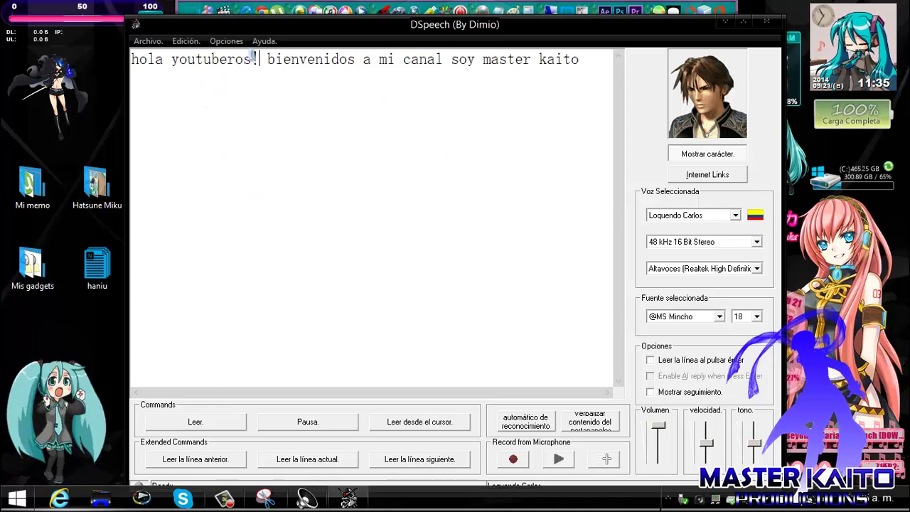
{"action": "left_click", "coordinate": [444, 59]}
{"action": "type", "text": ","}
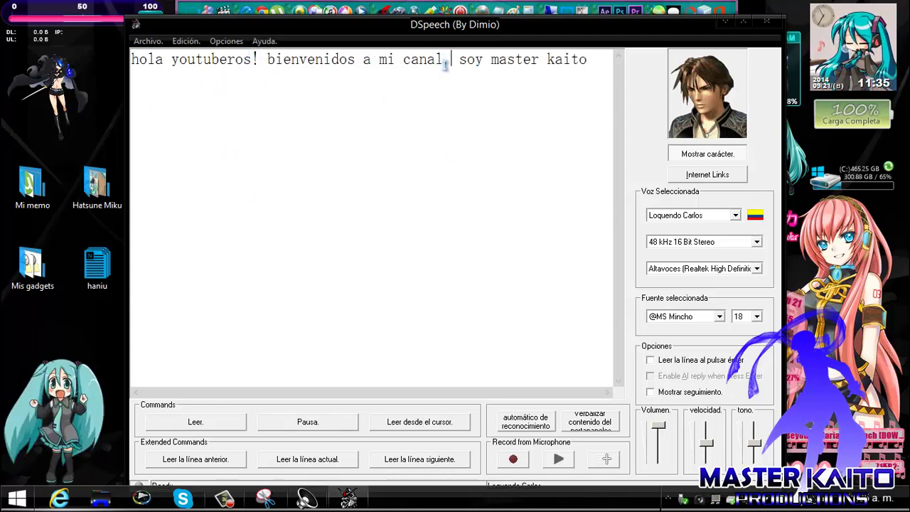
{"action": "left_click", "coordinate": [215, 422]}
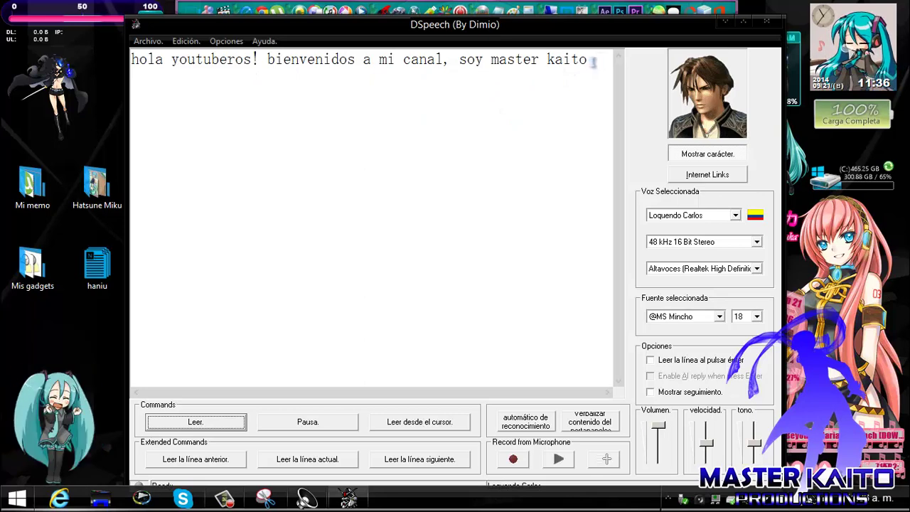
Replace the whole greeting with the word "anime!"
{"action": "left_click_drag", "start_coordinate": [592, 61], "coordinate": [107, 107]}
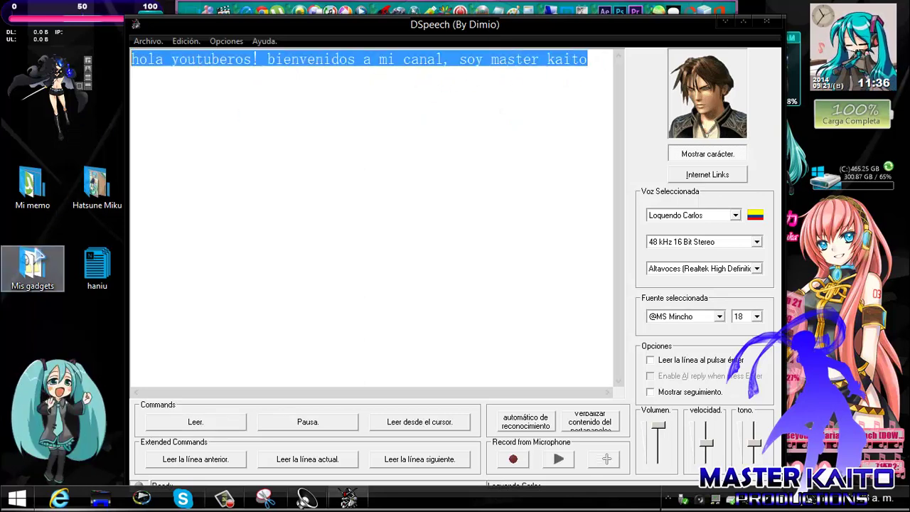
{"action": "type", "text": "anime"}
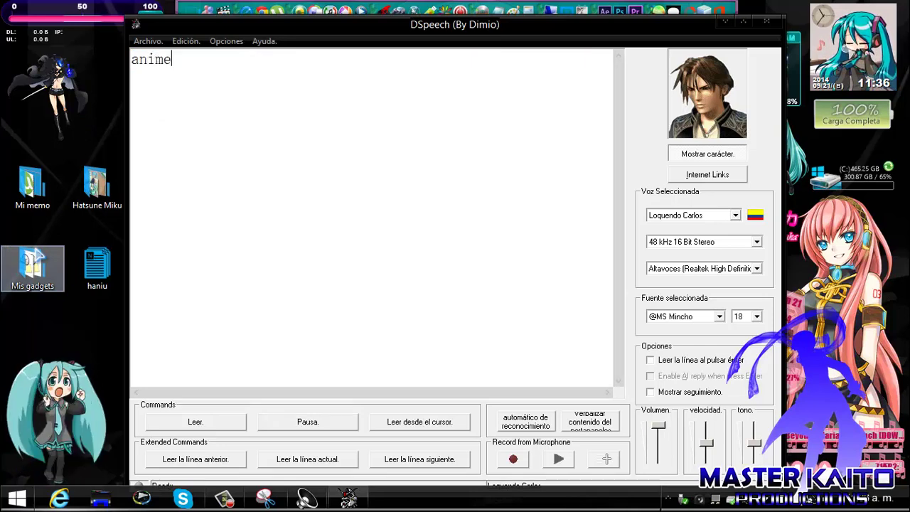
{"action": "type", "text": "!"}
Replace the text with "facebook" and have it read aloud twice
{"action": "key", "text": "BackSpace"}
{"action": "key", "text": "BackSpace"}
{"action": "key", "text": "BackSpace"}
{"action": "key", "text": "BackSpace"}
{"action": "key", "text": "BackSpace"}
{"action": "key", "text": "BackSpace"}
{"action": "type", "text": "facebook"}
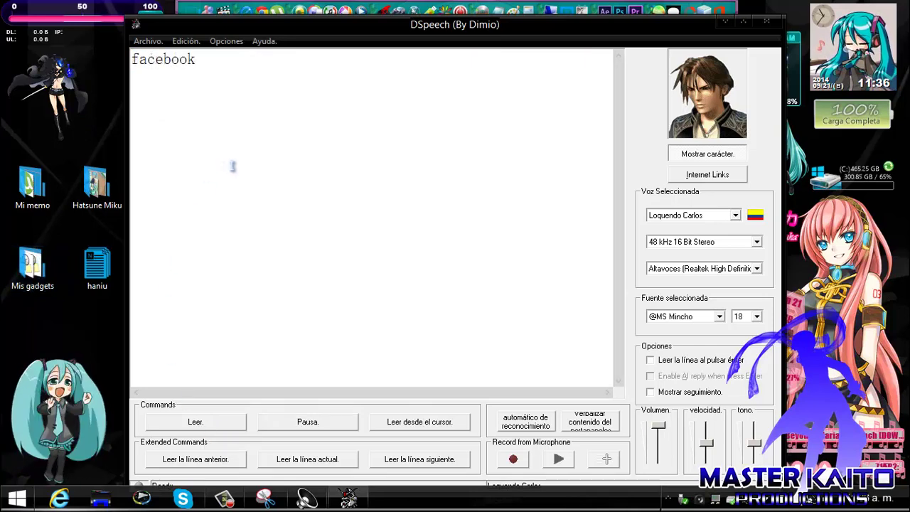
{"action": "left_click", "coordinate": [212, 422]}
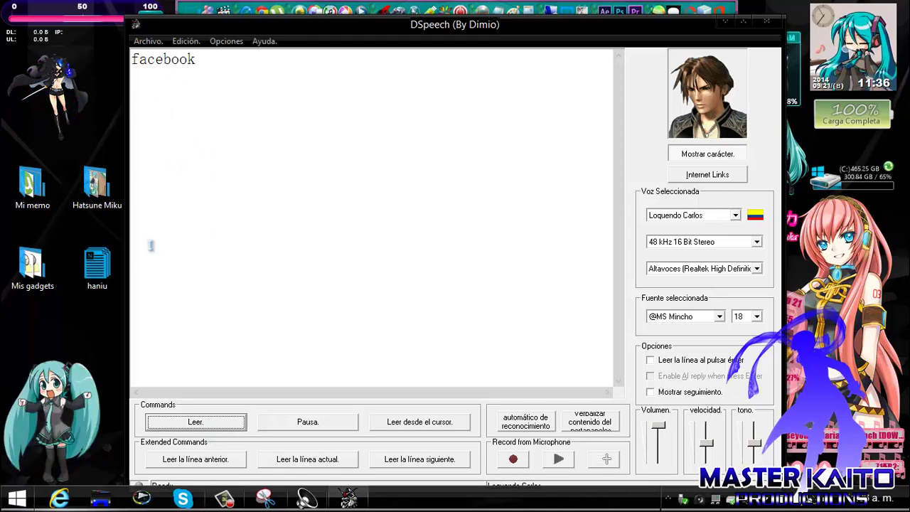
{"action": "left_click", "coordinate": [199, 424]}
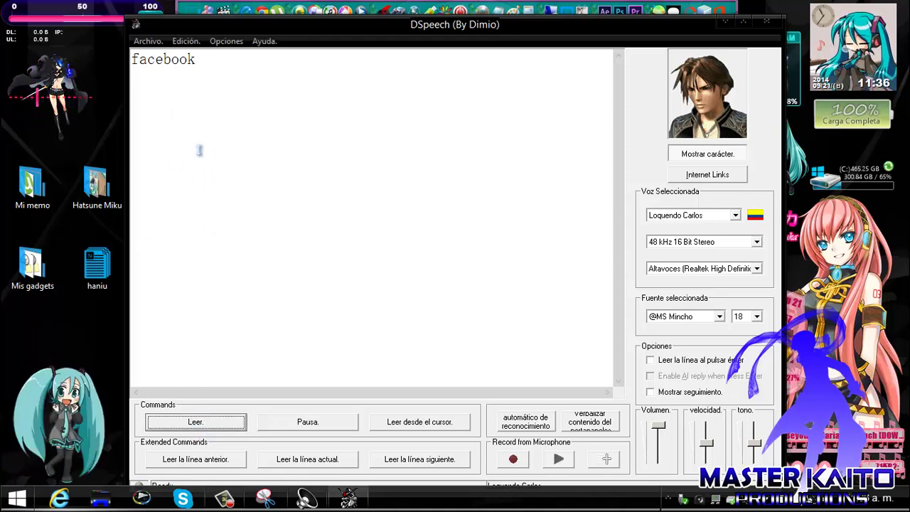
Respell "facebook" phonetically as "feísbuk", with an accent on the i
{"action": "left_click", "coordinate": [220, 64]}
{"action": "key", "text": "BackSpace"}
{"action": "key", "text": "BackSpace"}
{"action": "key", "text": "BackSpace"}
{"action": "key", "text": "BackSpace"}
{"action": "key", "text": "BackSpace"}
{"action": "key", "text": "BackSpace"}
{"action": "key", "text": "BackSpace"}
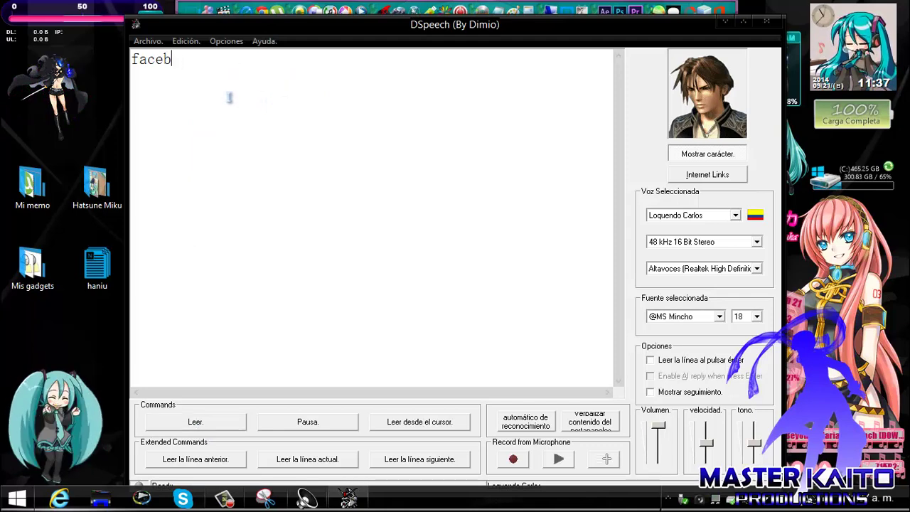
{"action": "type", "text": "eisbuk"}
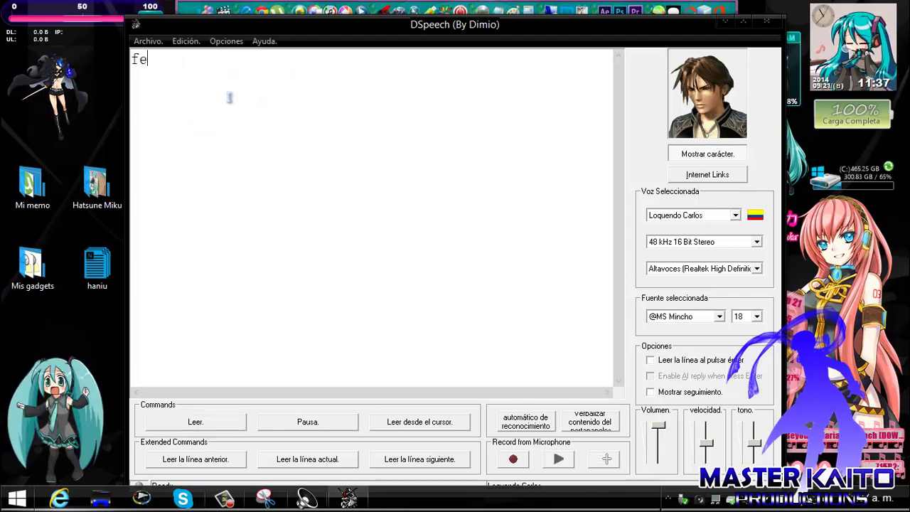
{"action": "left_click", "coordinate": [156, 63]}
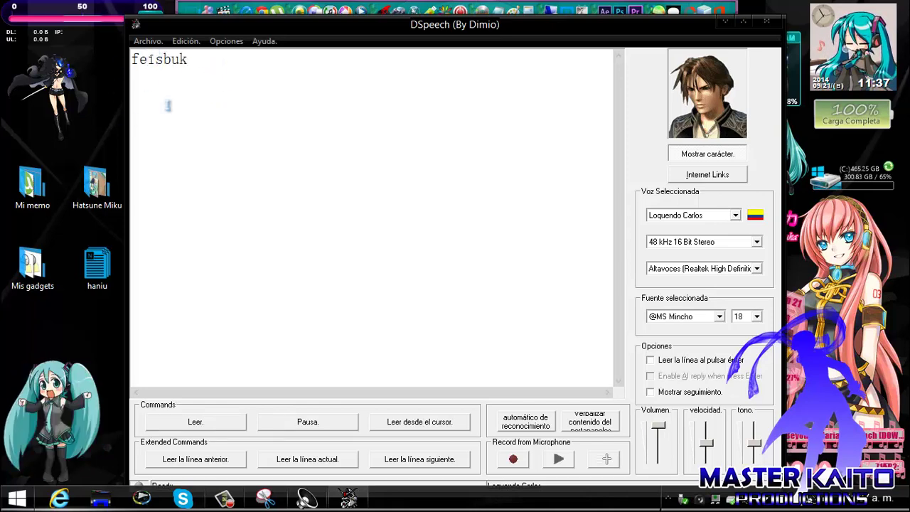
Have "feísbuk" read aloud, and read it again with an exclamation mark added
{"action": "left_click", "coordinate": [193, 424]}
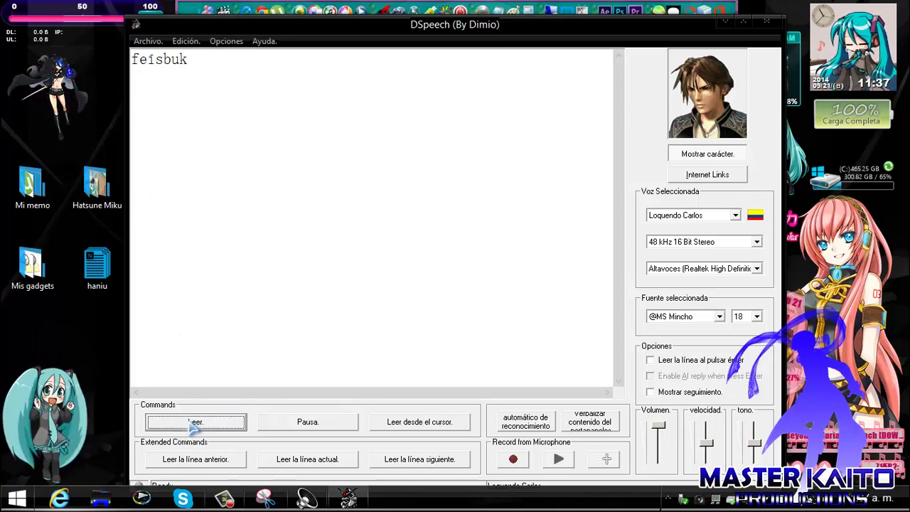
{"action": "left_click", "coordinate": [193, 425]}
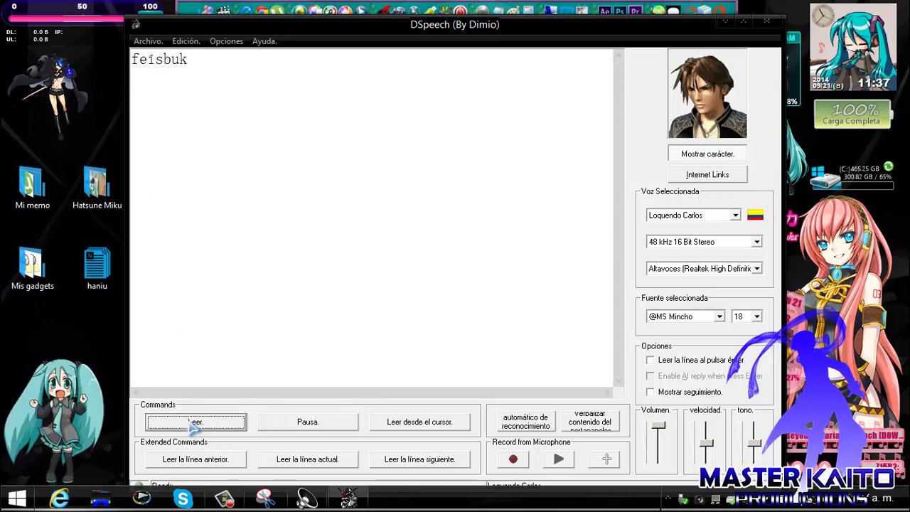
{"action": "type", "text": "!"}
{"action": "left_click", "coordinate": [217, 422]}
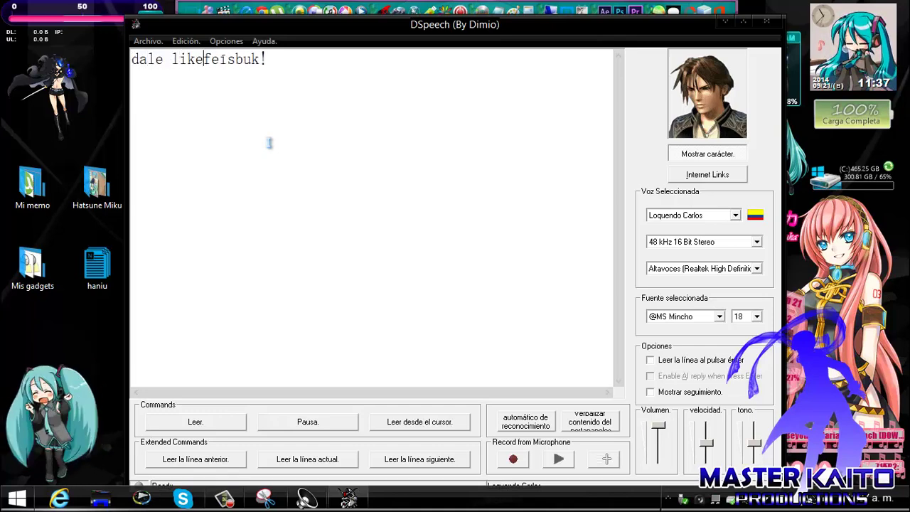
Complete the sentence as "dale like y compartelo en feísbuk!" and have it read aloud twice
{"action": "type", "text": "y com"}
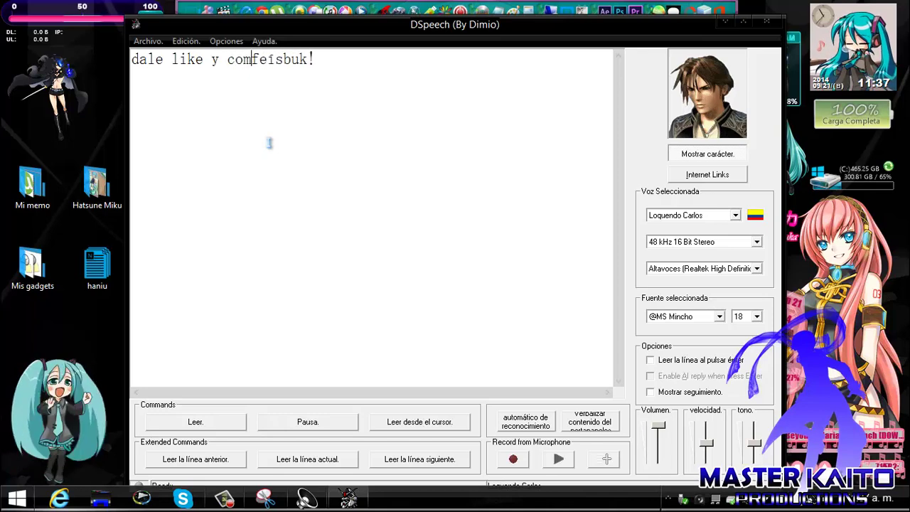
{"action": "type", "text": "partelo en"}
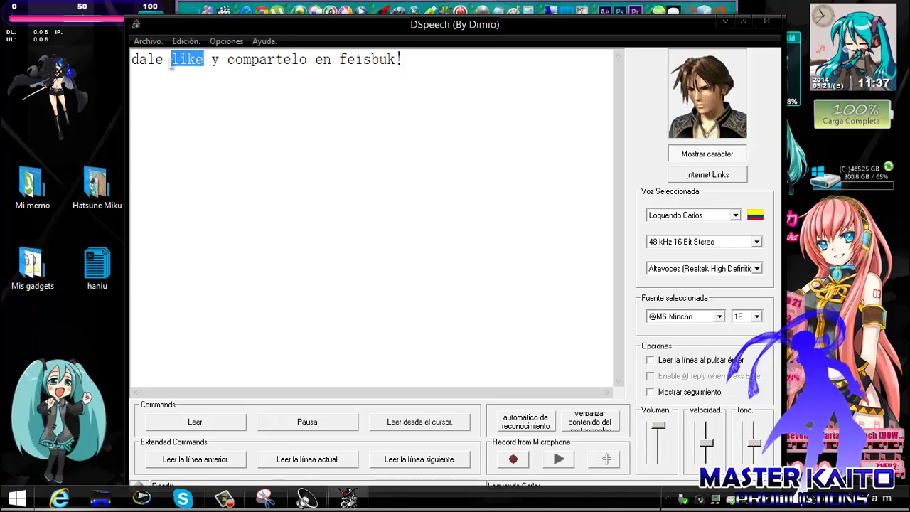
{"action": "left_click", "coordinate": [213, 422]}
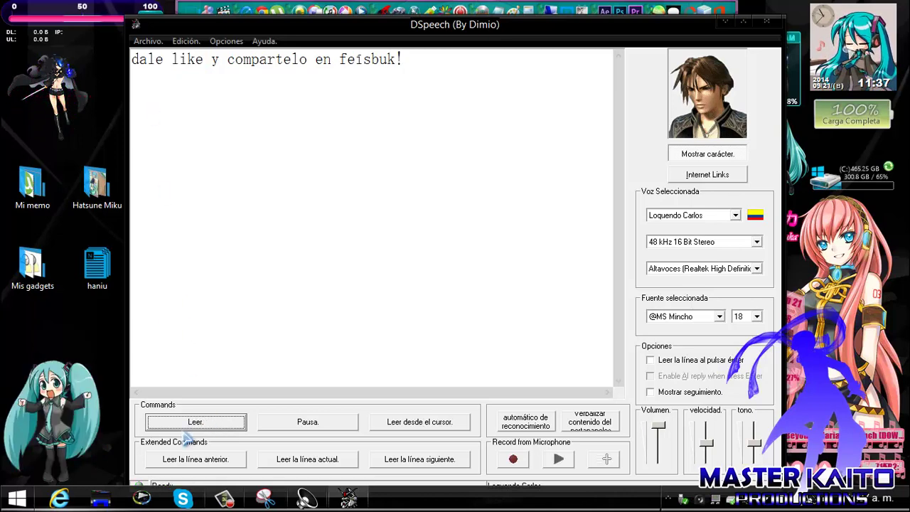
{"action": "left_click", "coordinate": [193, 423]}
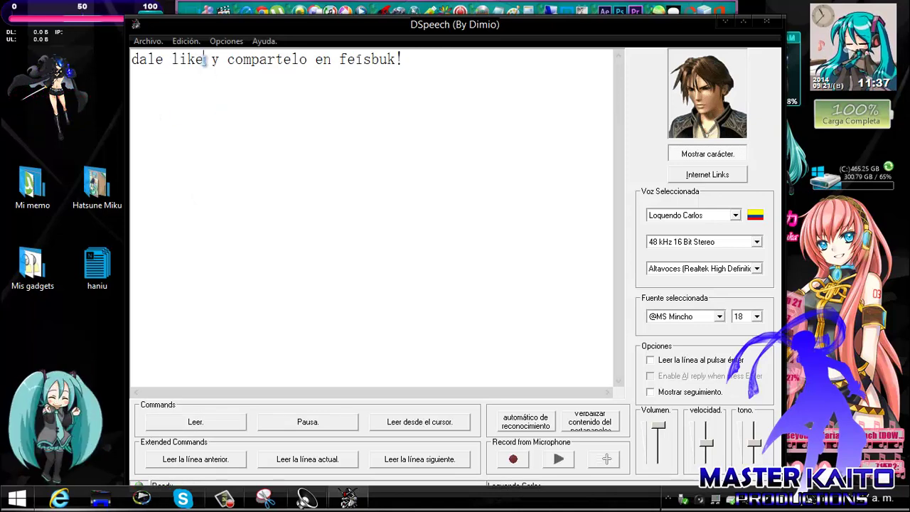
Respell "like" phonetically as "laik" and have the whole sentence read aloud
{"action": "key", "text": "BackSpace"}
{"action": "key", "text": "BackSpace"}
{"action": "key", "text": "BackSpace"}
{"action": "type", "text": "aik"}
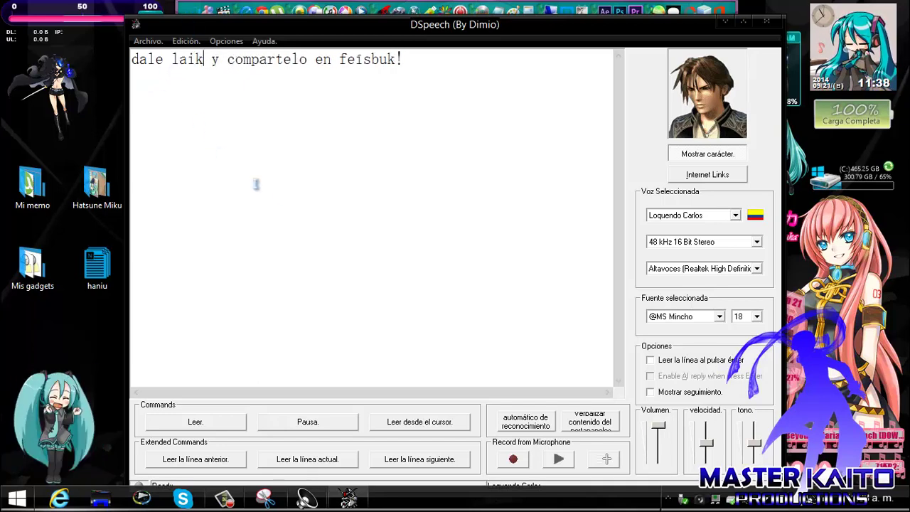
{"action": "left_click", "coordinate": [238, 423]}
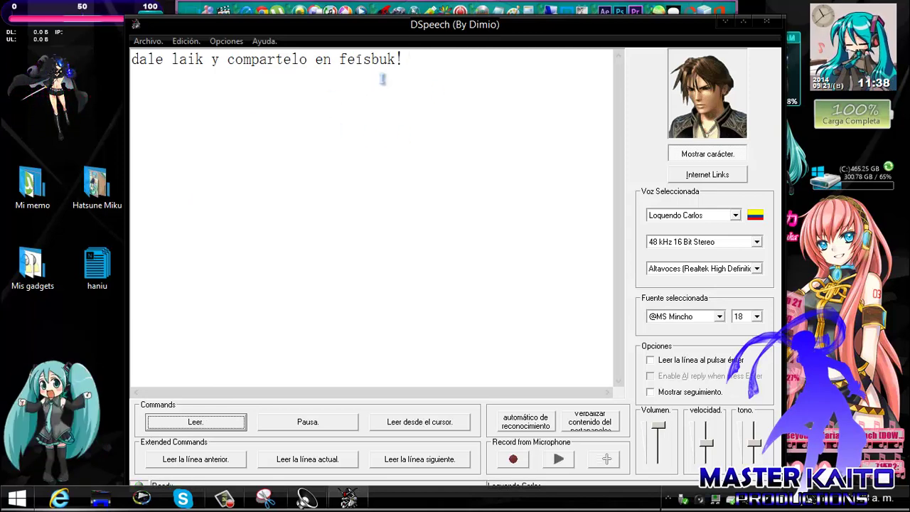
Delete the whole "dale laik y compartelo en feísbuk!" sentence from the text area
{"action": "left_click_drag", "start_coordinate": [425, 68], "coordinate": [78, 85]}
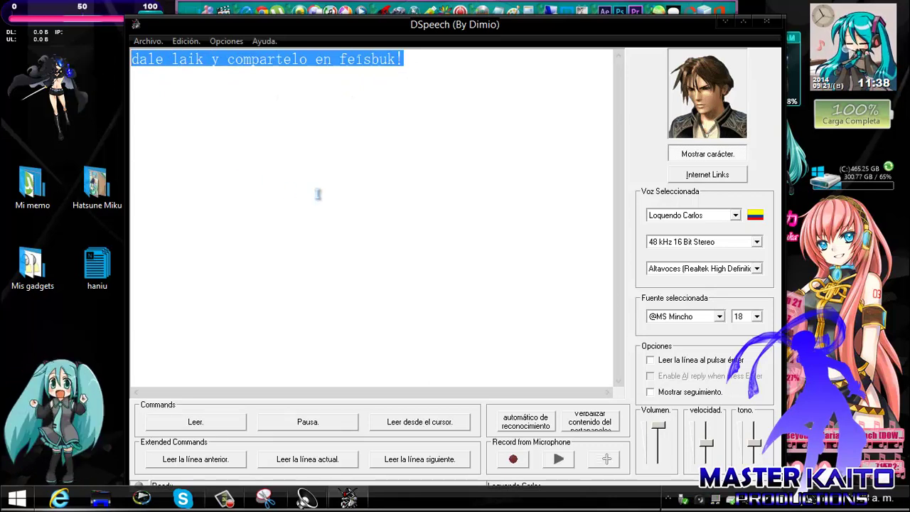
{"action": "key", "text": "Delete"}
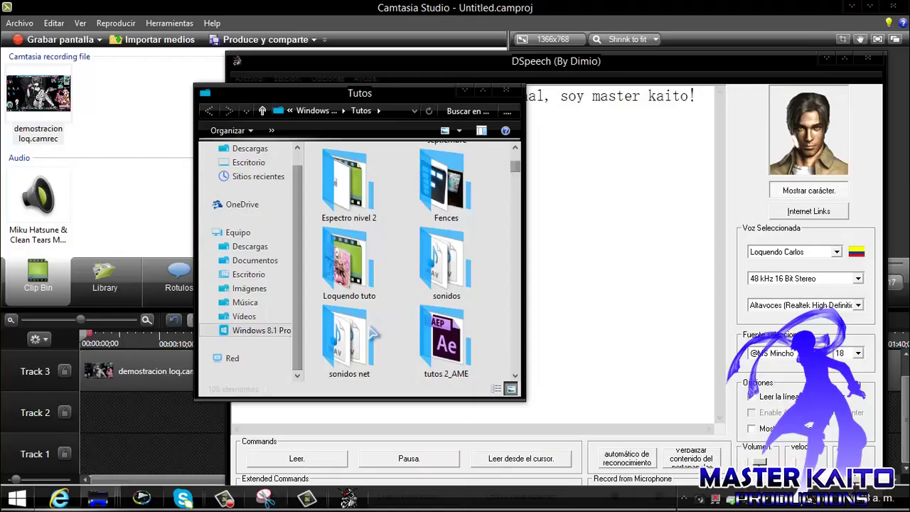
Import audio file 1 from the Demo folder inside Loquendo tuto into Camtasia Studio and place it near the start of Track 2
{"action": "double_click", "coordinate": [349, 255]}
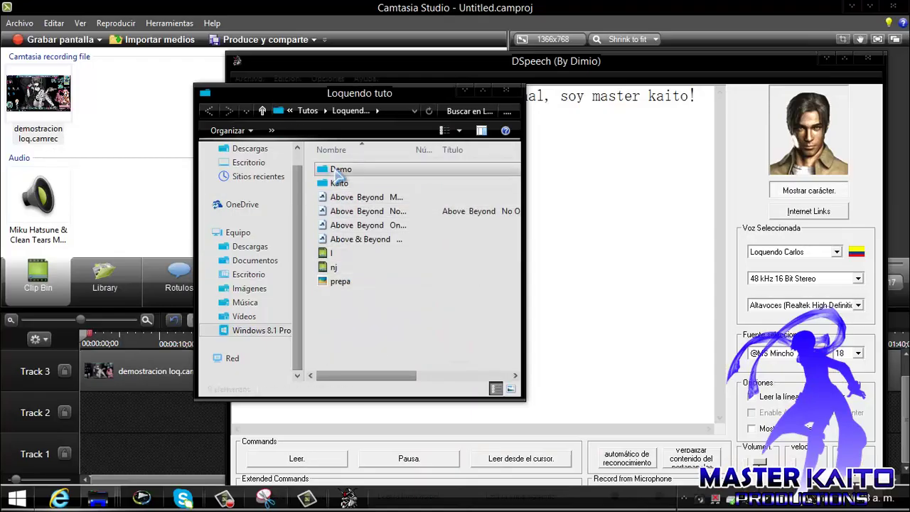
{"action": "double_click", "coordinate": [337, 171]}
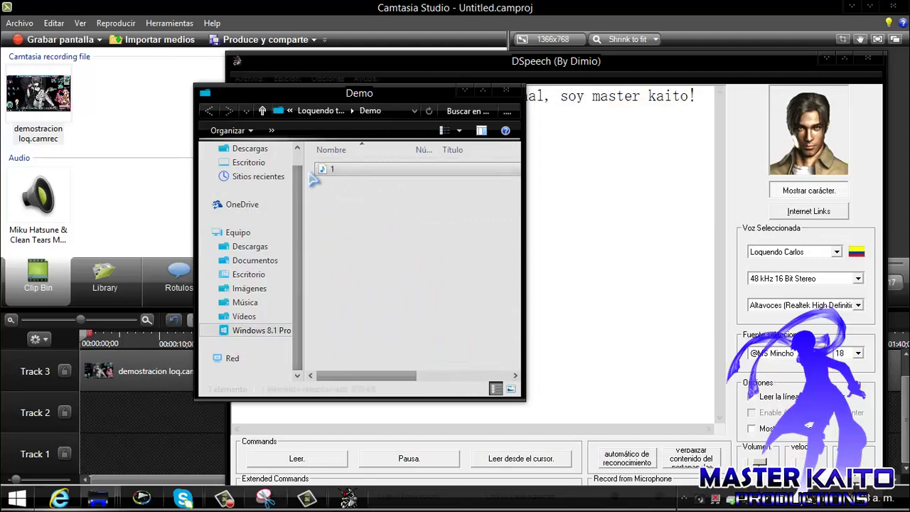
{"action": "left_click_drag", "start_coordinate": [312, 178], "coordinate": [135, 153]}
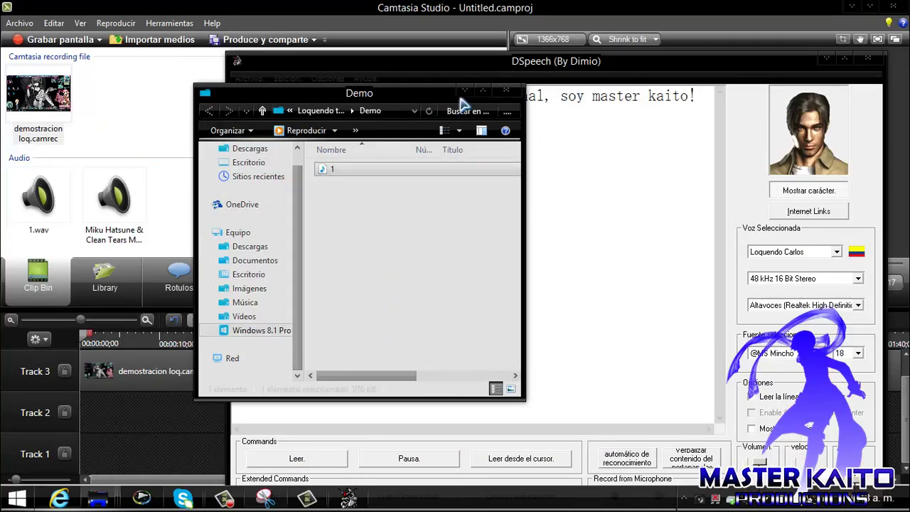
{"action": "left_click", "coordinate": [244, 7]}
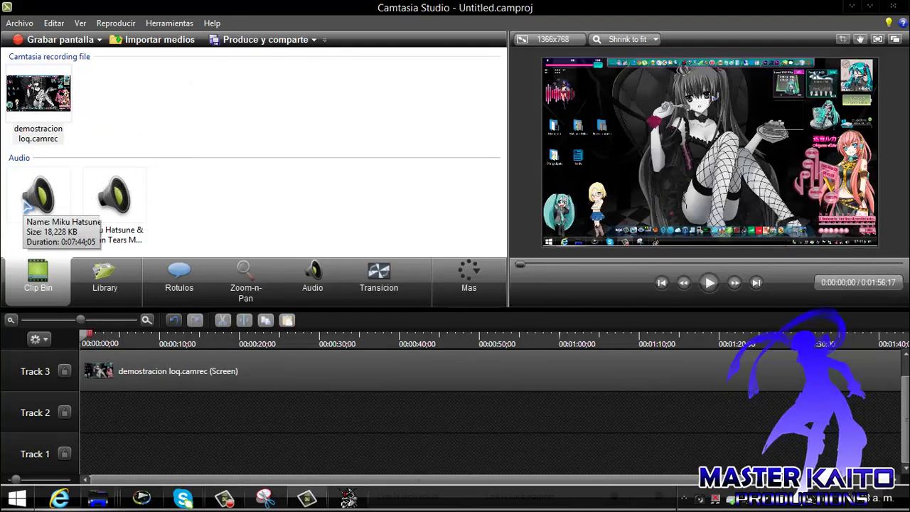
{"action": "left_click_drag", "start_coordinate": [37, 201], "coordinate": [75, 249]}
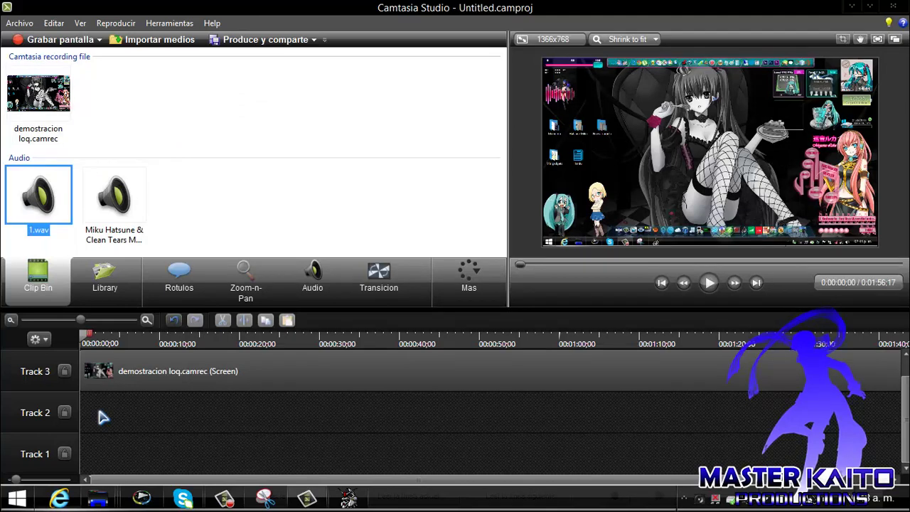
{"action": "left_click_drag", "start_coordinate": [102, 417], "coordinate": [121, 412]}
Add a Fade transition to the start of the demostracion loq.camrec clip on Track 3
{"action": "left_click", "coordinate": [378, 277]}
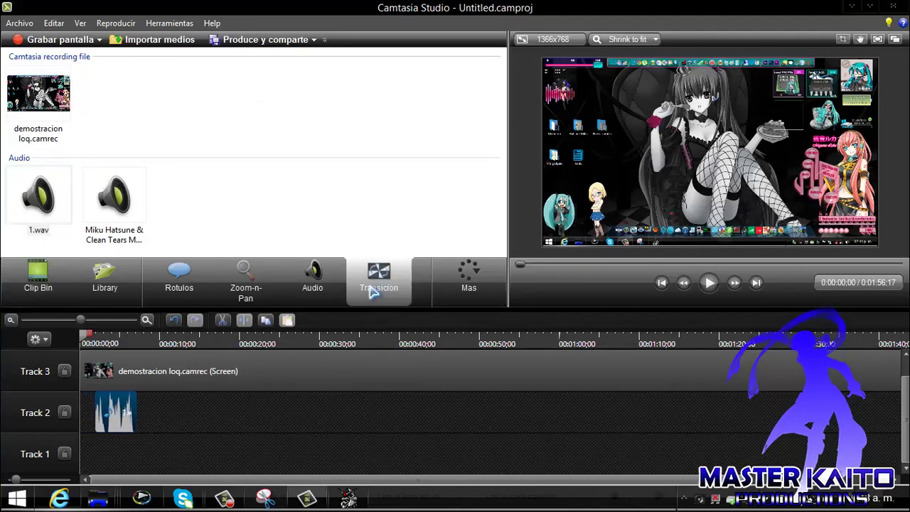
{"action": "left_click_drag", "start_coordinate": [368, 209], "coordinate": [176, 307]}
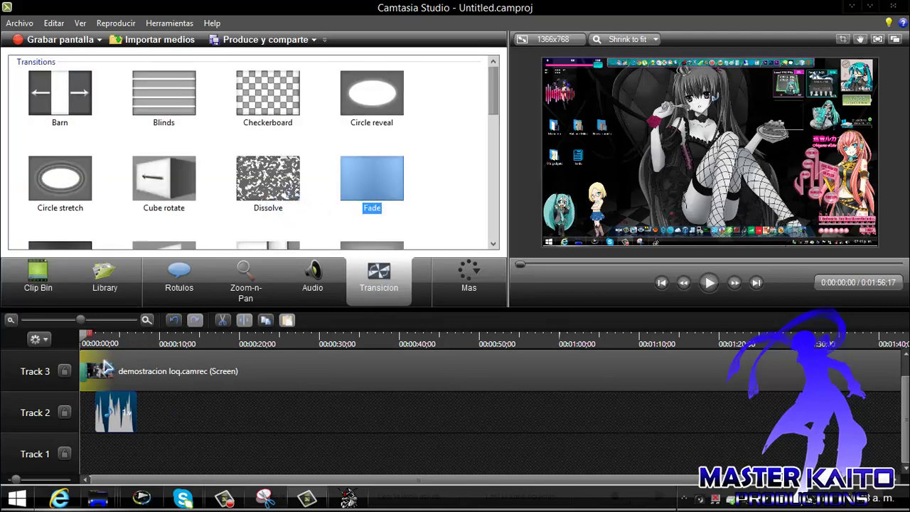
{"action": "left_click_drag", "start_coordinate": [105, 368], "coordinate": [106, 371]}
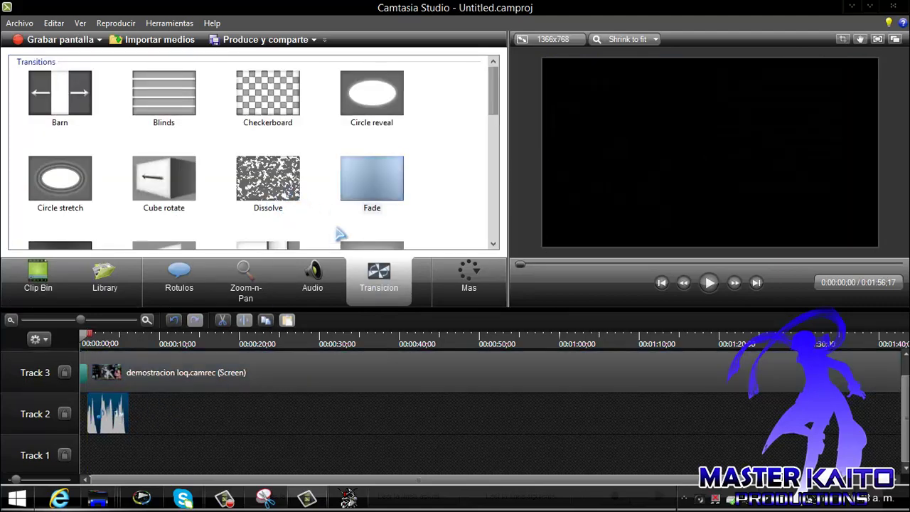
Place the Miku Hatsune & Clean Tears Maple.wma music clip near the start of Track 1
{"action": "left_click", "coordinate": [312, 278]}
{"action": "left_click", "coordinate": [37, 288]}
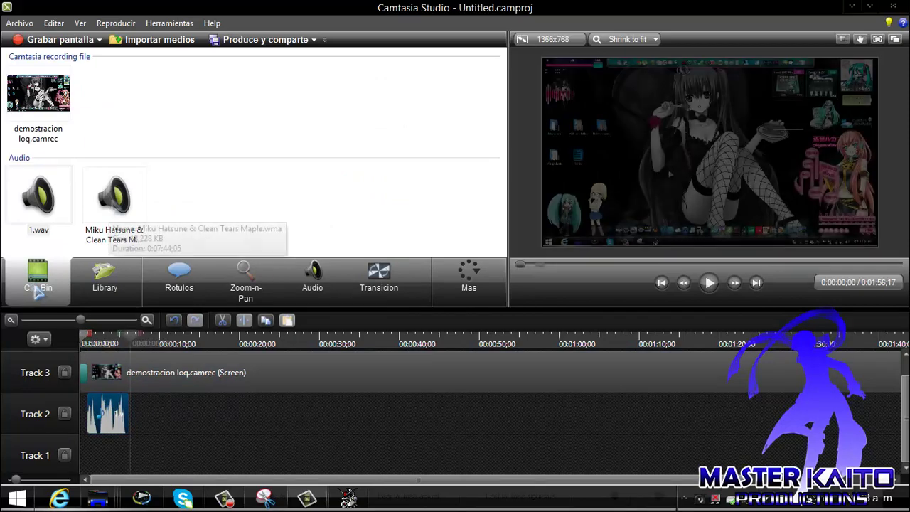
{"action": "left_click_drag", "start_coordinate": [114, 199], "coordinate": [138, 463]}
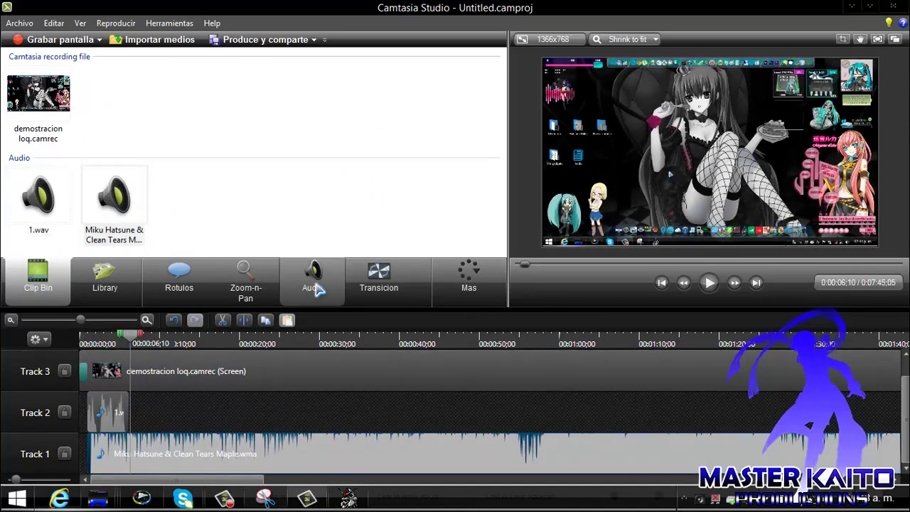
Show the audio editing tools and play the timeline from the start to check the voice against the music
{"action": "left_click", "coordinate": [315, 284]}
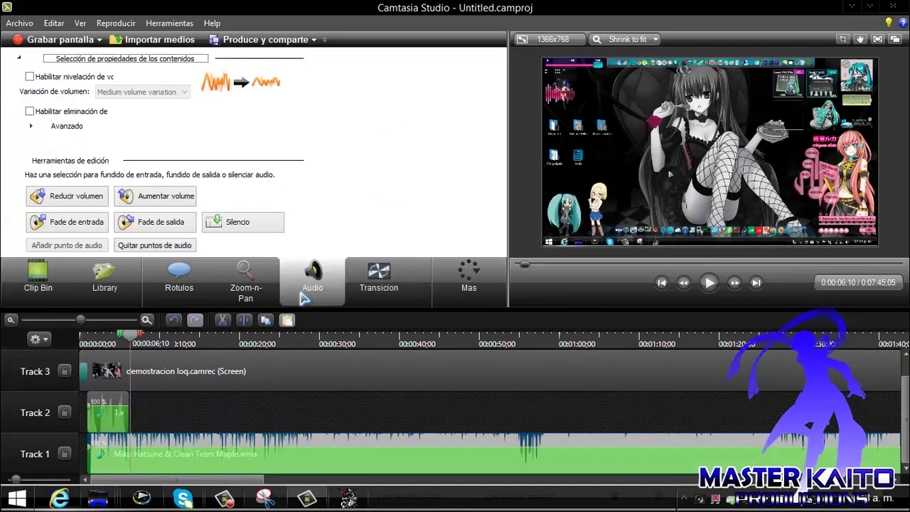
{"action": "left_click", "coordinate": [91, 348]}
{"action": "left_click", "coordinate": [708, 282]}
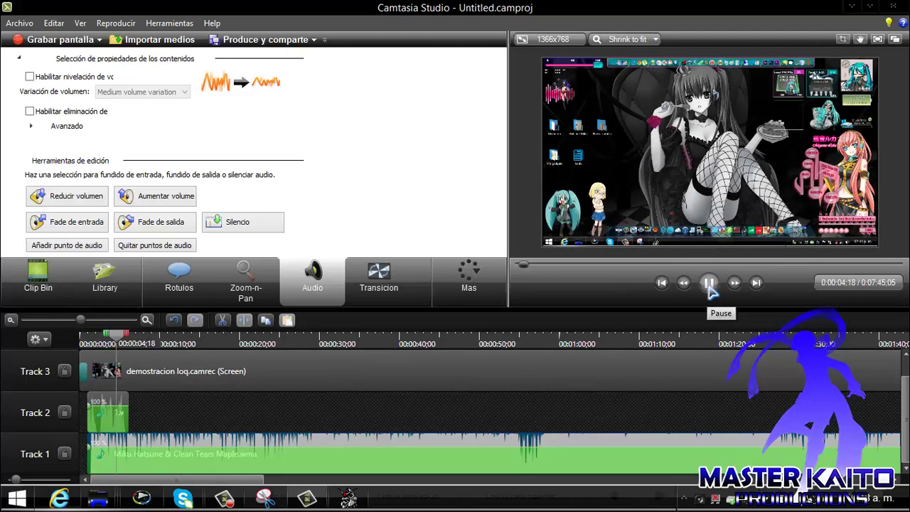
{"action": "left_click", "coordinate": [708, 283]}
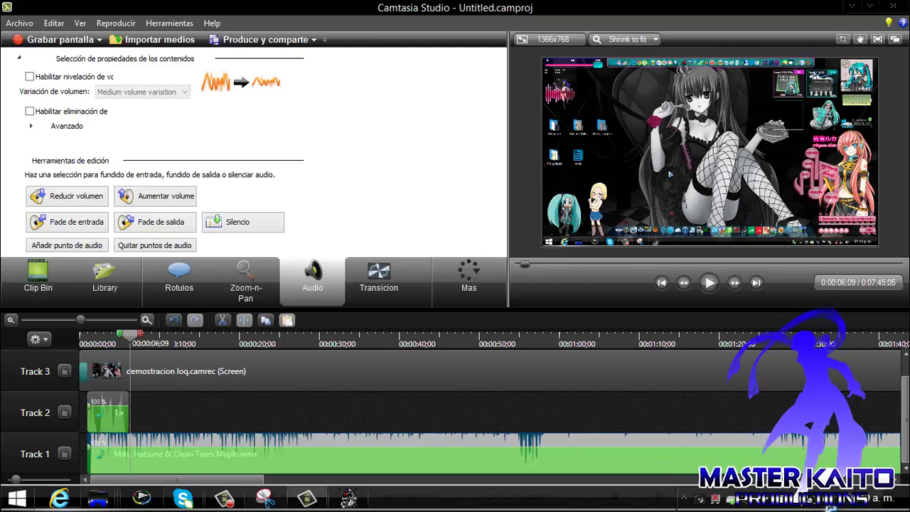
Lower the volume of the music clip on Track 1 and play the timeline from the start to check the mix
{"action": "left_click", "coordinate": [829, 503]}
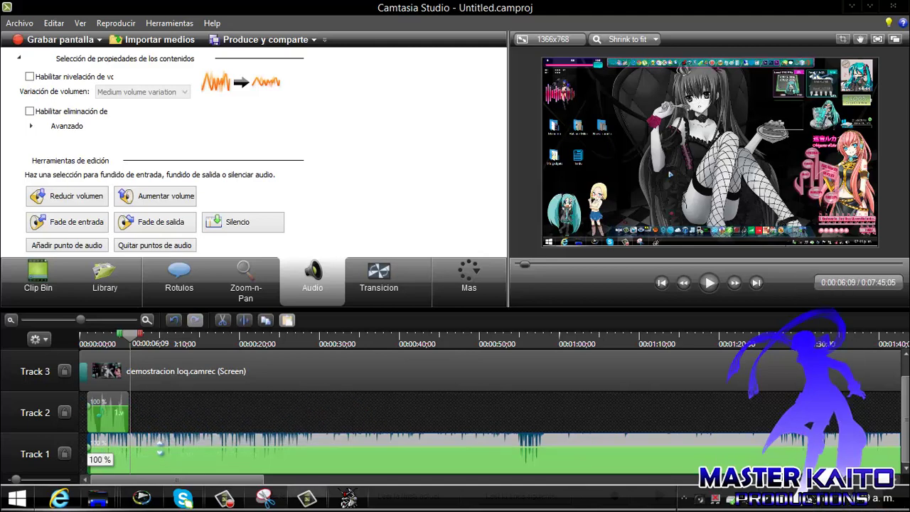
{"action": "left_click_drag", "start_coordinate": [181, 446], "coordinate": [182, 468]}
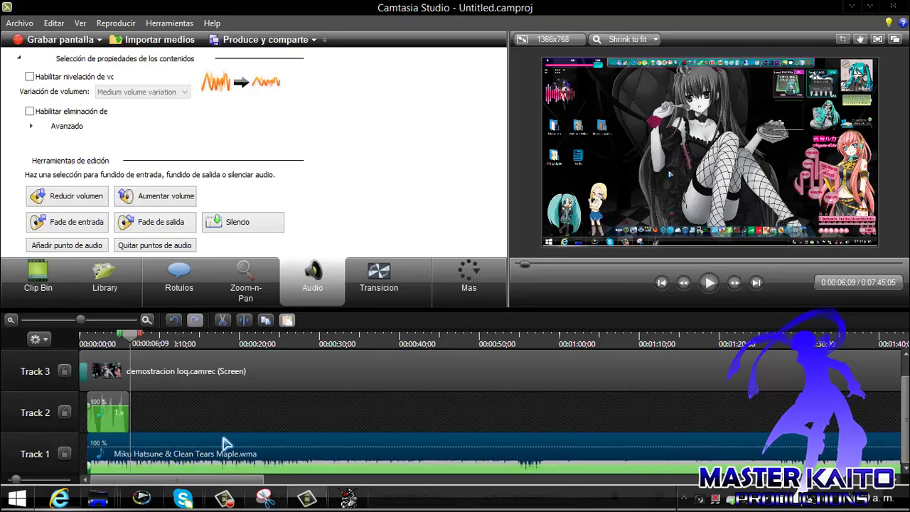
{"action": "left_click", "coordinate": [88, 339]}
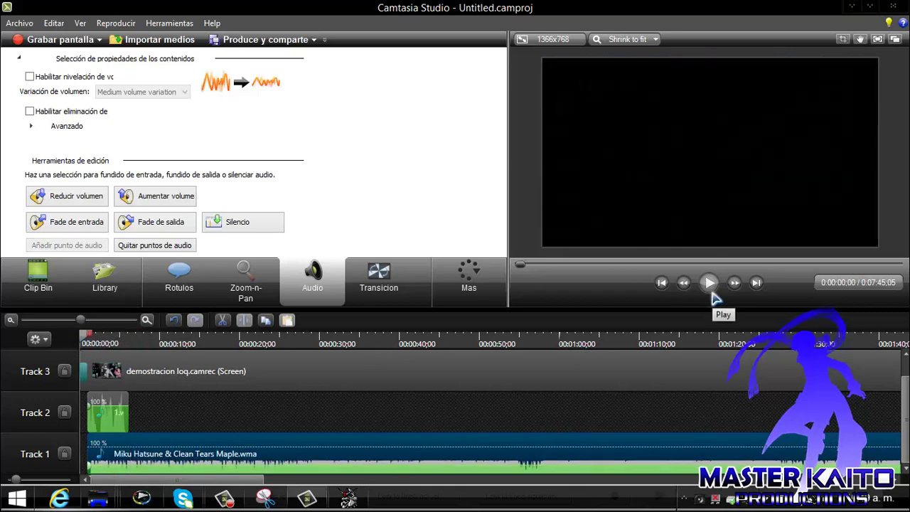
{"action": "left_click", "coordinate": [712, 293]}
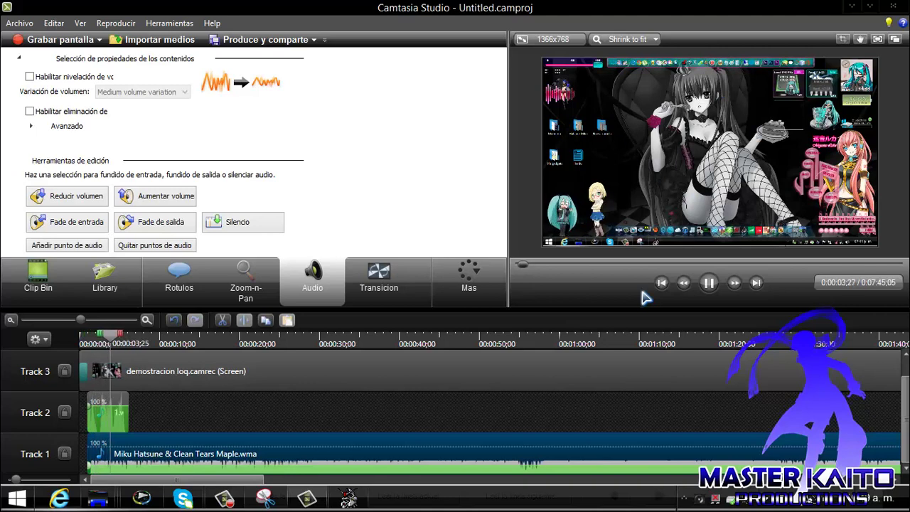
{"action": "left_click", "coordinate": [710, 284]}
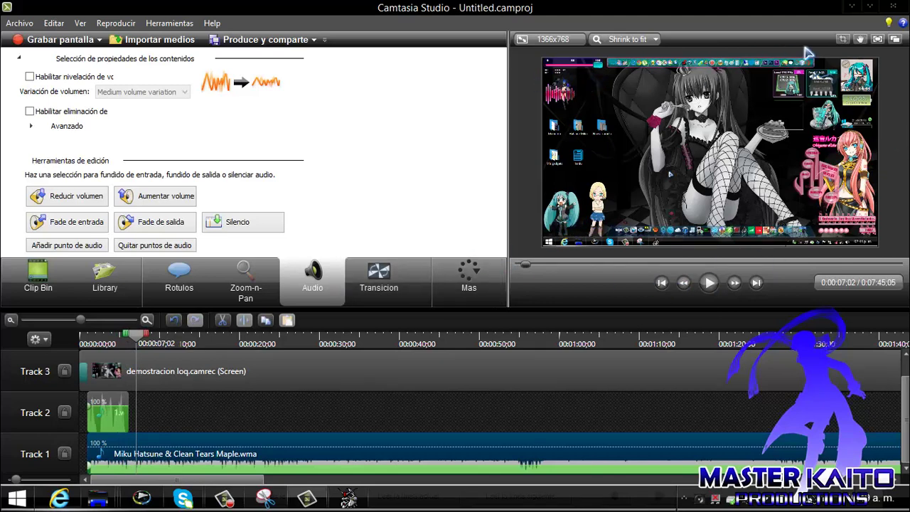
Switch to DSpeech and replace the greeting with "hoy les enseñare lo nuevo de güindows 8 punto 1!"
{"action": "key", "text": "alt+Tab"}
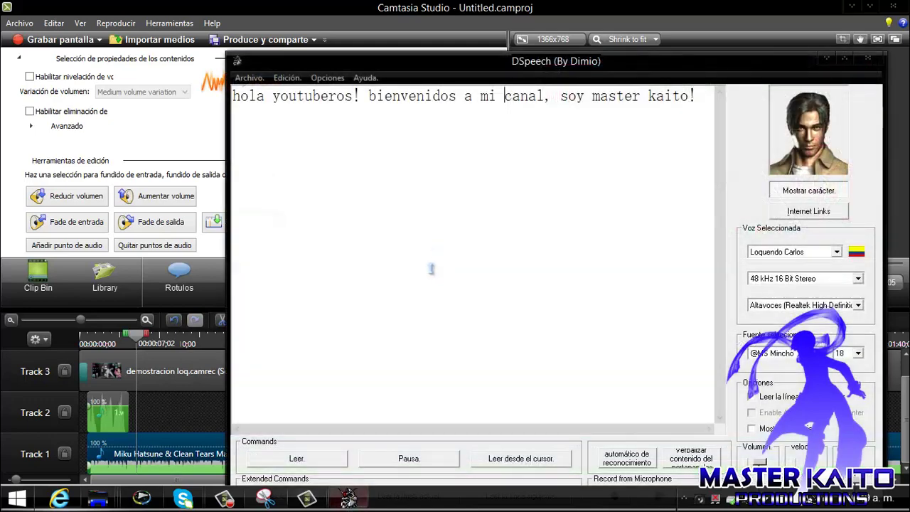
{"action": "left_click_drag", "start_coordinate": [699, 96], "coordinate": [306, 166]}
{"action": "type", "text": "hoy"}
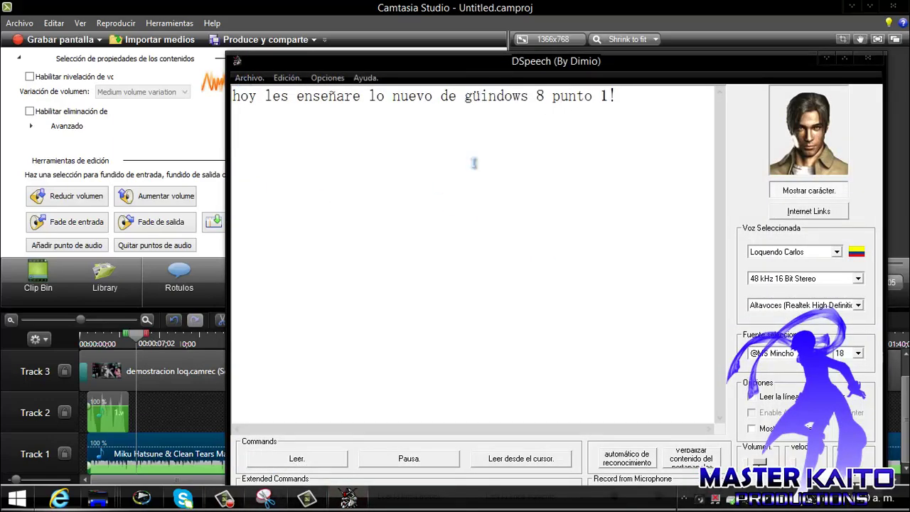
Save the sentence as audio file 2.wav and play it after 1.wav on Track 2 in Camtasia Studio
{"action": "left_click", "coordinate": [249, 77]}
{"action": "left_click", "coordinate": [420, 226]}
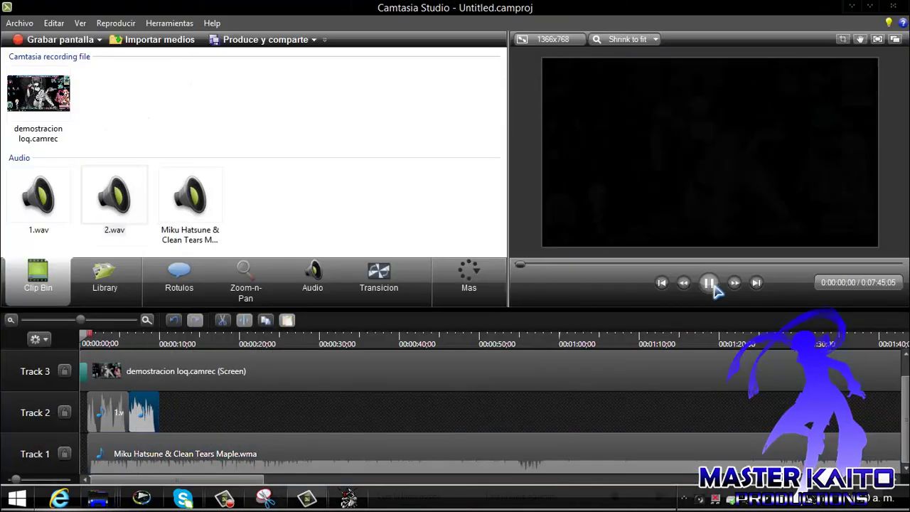
{"action": "left_click", "coordinate": [708, 283]}
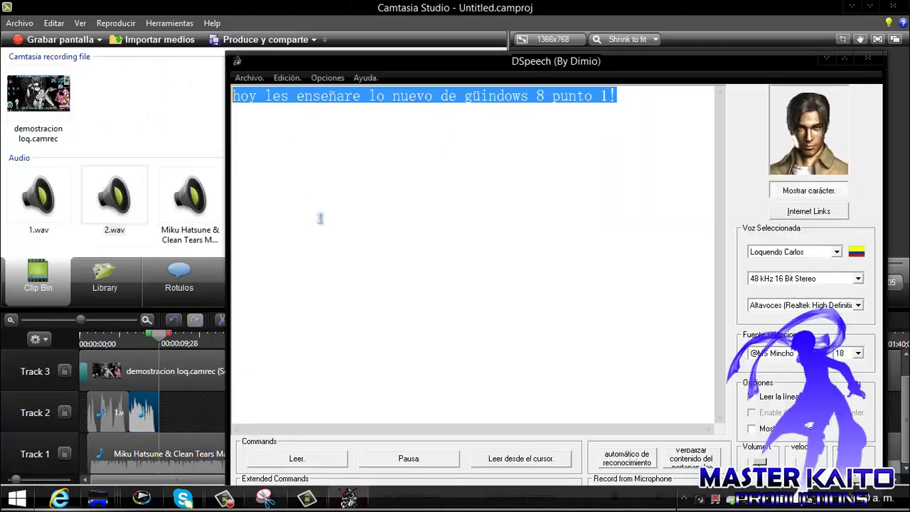
Replace the DSpeech text with "comenzemos! primero les enseñare el nuevo menu inicio, ya que ahora nos aparece los"
{"action": "type", "text": "comenzemos! primero les enseñare el nuevo menu inicio"}
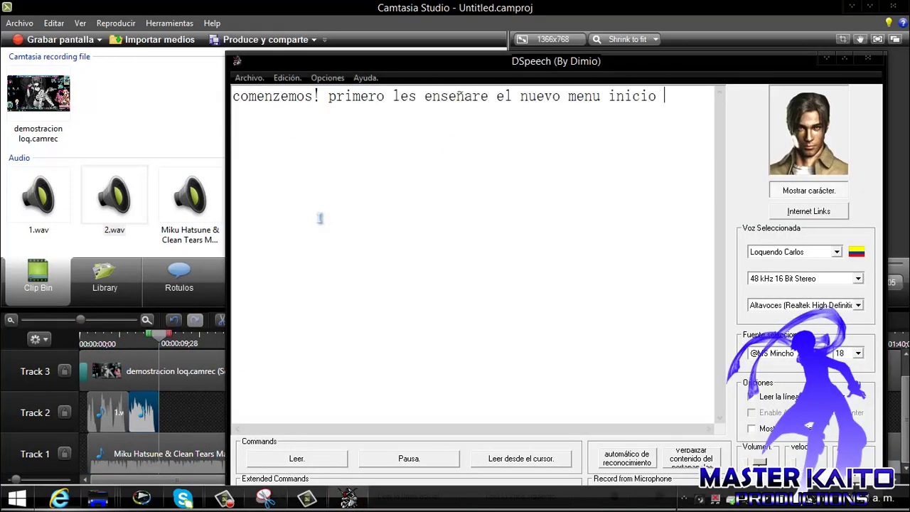
{"action": "type", "text": " ya que ahora nos aparece los"}
{"action": "key", "text": "ctrl+Left"}
{"action": "key", "text": "ctrl+Left"}
{"action": "key", "text": "ctrl+Left"}
{"action": "key", "text": "ctrl+Left"}
{"action": "key", "text": "ctrl+Left"}
{"action": "key", "text": "ctrl+Left"}
{"action": "key", "text": "Left"}
{"action": "type", "text": ","}
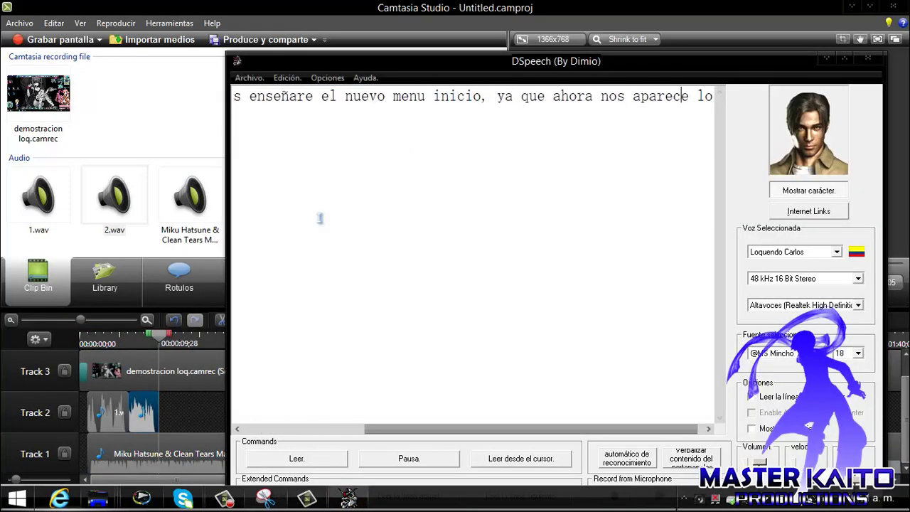
Continue the sentence with "taips, o aplicaciones metro!" and "de nuestro güindos,"
{"action": "key", "text": "End"}
{"action": "type", "text": "taips, o aplicaciones metr"}
{"action": "key", "text": "ctrl+Left"}
{"action": "key", "text": "ctrl+Left"}
{"action": "key", "text": "ctrl+Left"}
{"action": "key", "text": "Left"}
{"action": "type", "text": ","}
{"action": "key", "text": "End"}
{"action": "type", "text": "o! "}
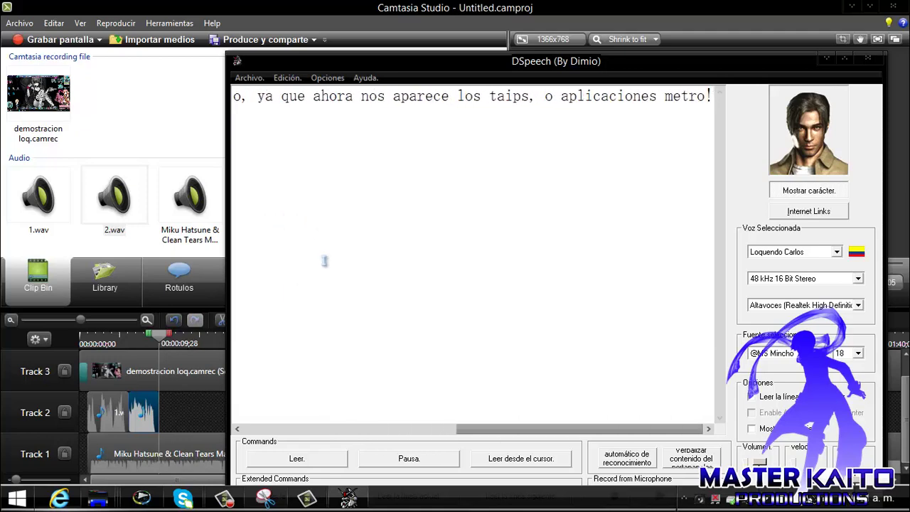
{"action": "type", "text": "de nuestro güindos,"}
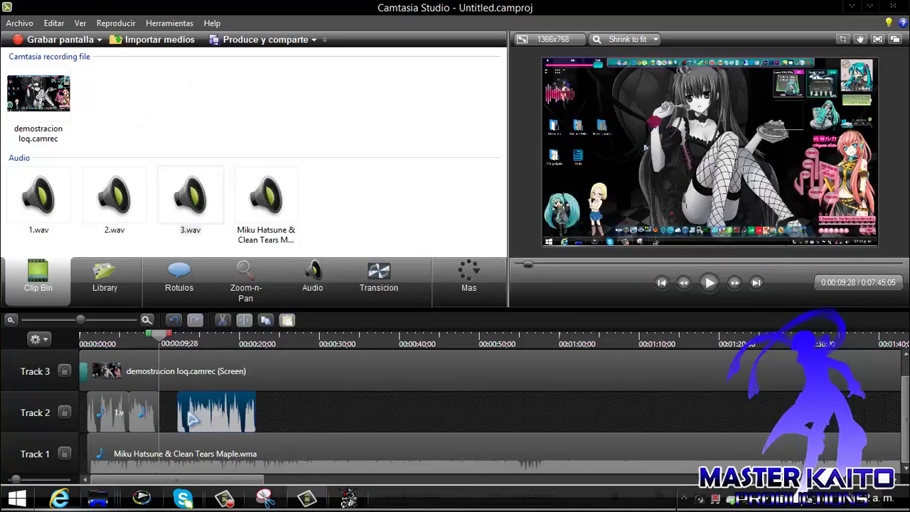
Move the 3.wav clip directly behind 2.wav on Track 2 and return the playhead to the start in Camtasia Studio
{"action": "left_click_drag", "start_coordinate": [190, 419], "coordinate": [174, 419]}
{"action": "left_click", "coordinate": [519, 264]}
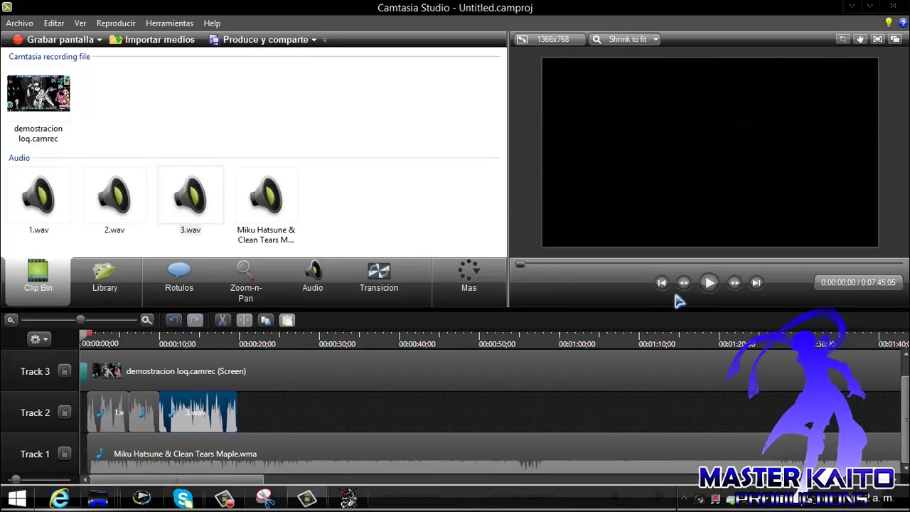
Play the timeline from the start through 3.wav and find where the start menu appears in the recording
{"action": "left_click", "coordinate": [707, 287]}
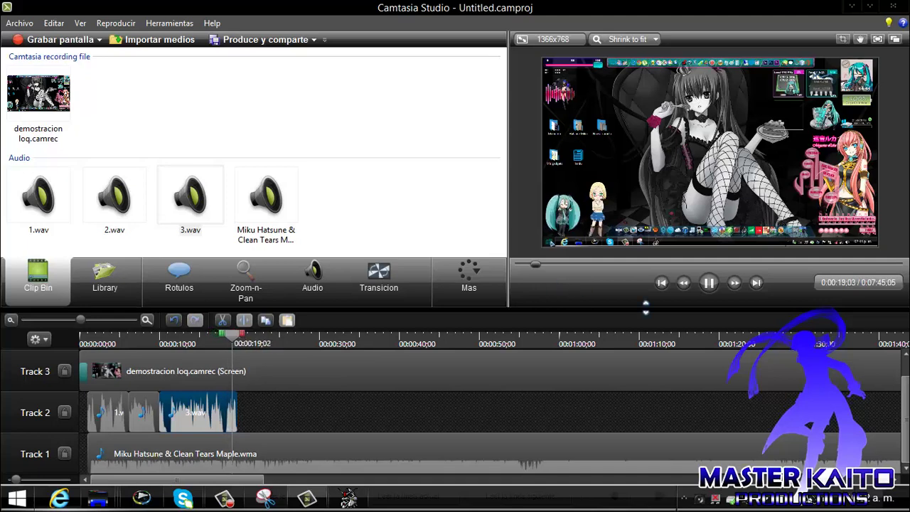
{"action": "left_click", "coordinate": [709, 282]}
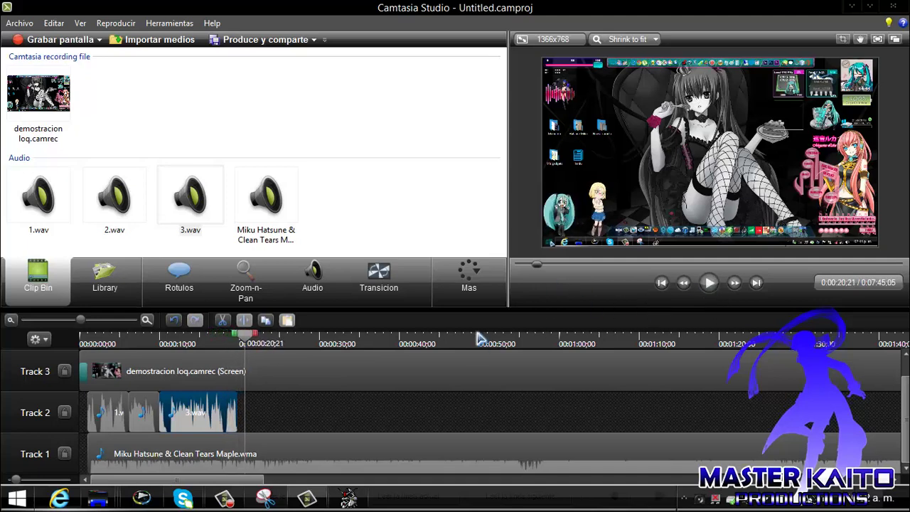
{"action": "mouse_move", "coordinate": [353, 497]}
{"action": "left_click_drag", "start_coordinate": [540, 271], "coordinate": [541, 271]}
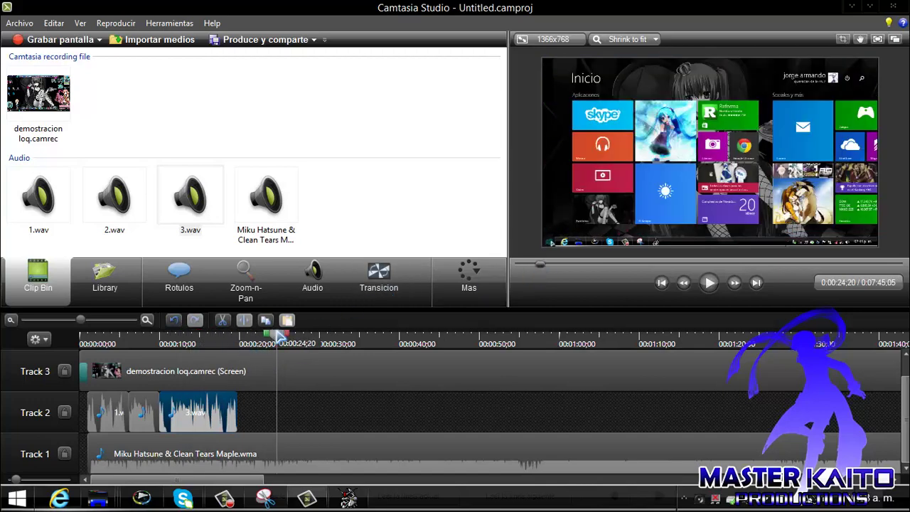
Split 3.wav on Track 2 at 0:00:18;03 and delete the piece behind the cut
{"action": "left_click_drag", "start_coordinate": [279, 336], "coordinate": [225, 337]}
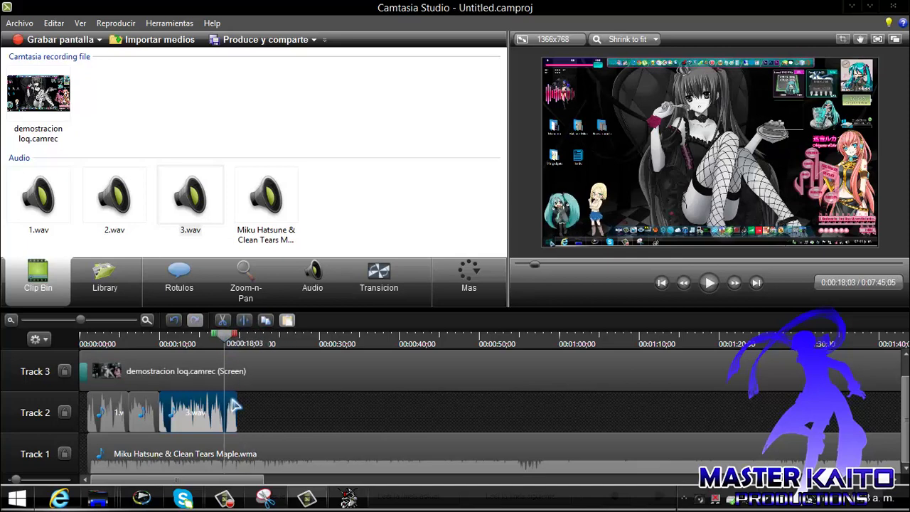
{"action": "left_click", "coordinate": [243, 320]}
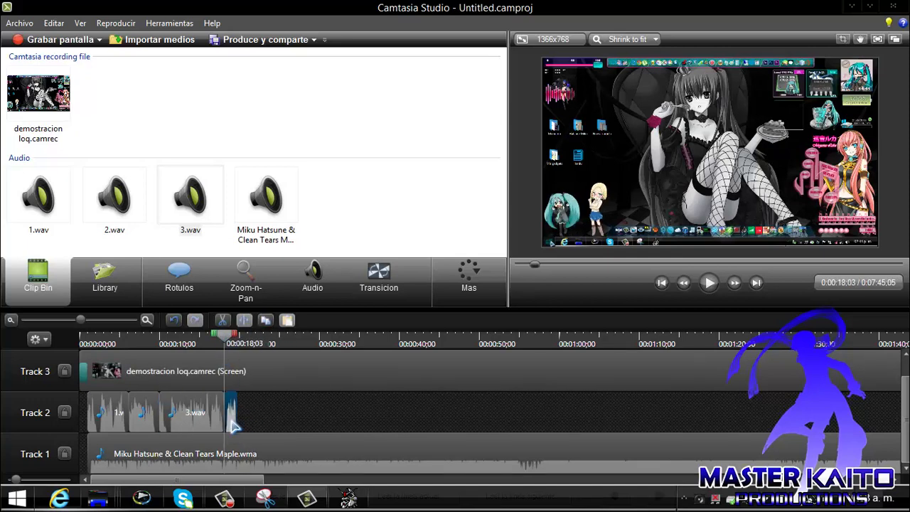
{"action": "key", "text": "Delete"}
Cut the screen recording on Track 3 at 0:00:11;08 and 0:00:21;20 and delete the section between the cuts
{"action": "left_click_drag", "start_coordinate": [224, 338], "coordinate": [252, 342]}
{"action": "left_click", "coordinate": [172, 376]}
{"action": "key", "text": "s"}
{"action": "left_click", "coordinate": [240, 372]}
{"action": "key", "text": "s"}
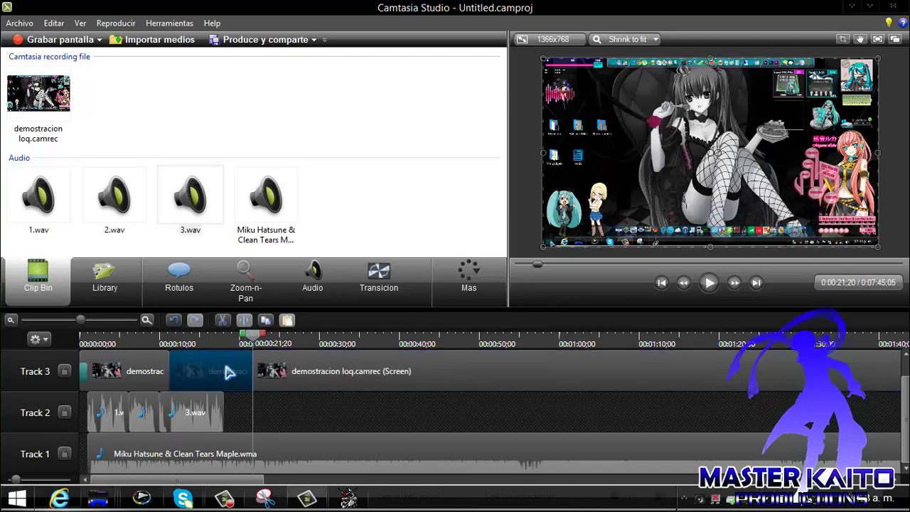
{"action": "key", "text": "Delete"}
Add a Fade transition at the cut between the Track 3 recording clips and play the timeline from the start
{"action": "left_click", "coordinate": [377, 278]}
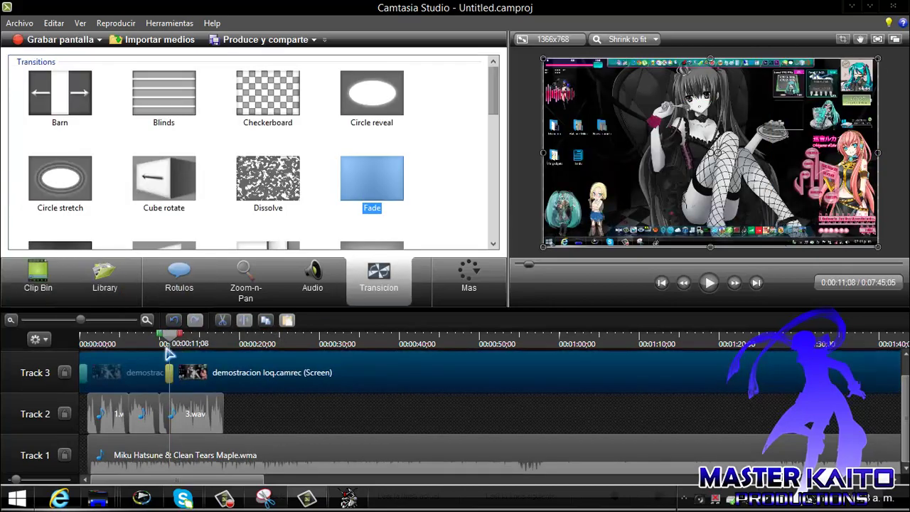
{"action": "left_click_drag", "start_coordinate": [167, 354], "coordinate": [169, 355]}
{"action": "left_click", "coordinate": [86, 342]}
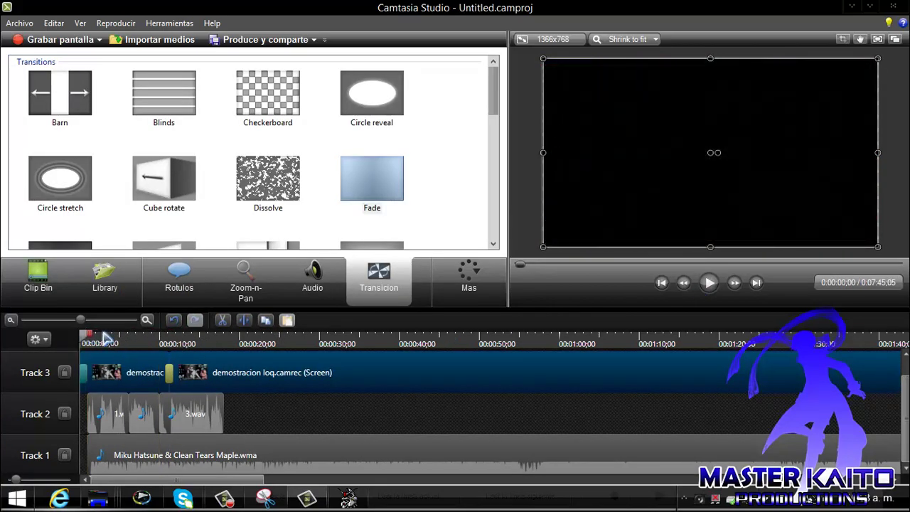
{"action": "left_click", "coordinate": [709, 283]}
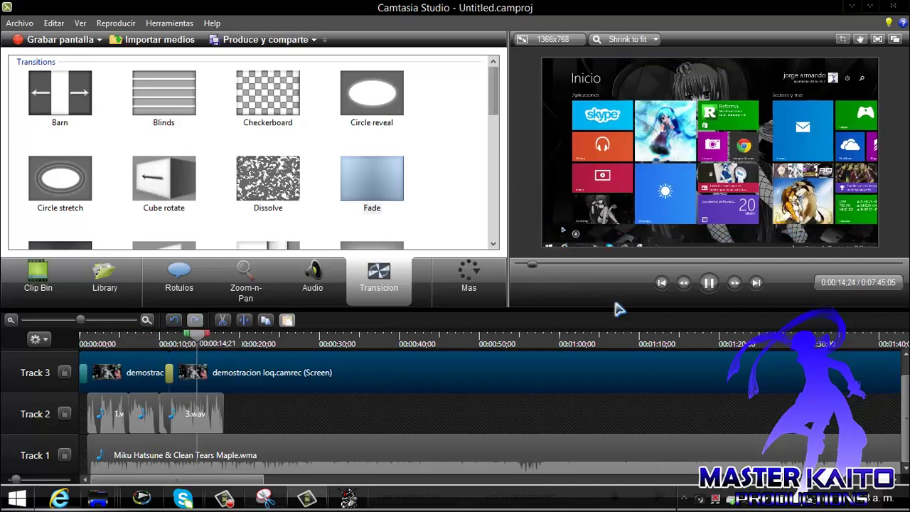
{"action": "left_click", "coordinate": [709, 284]}
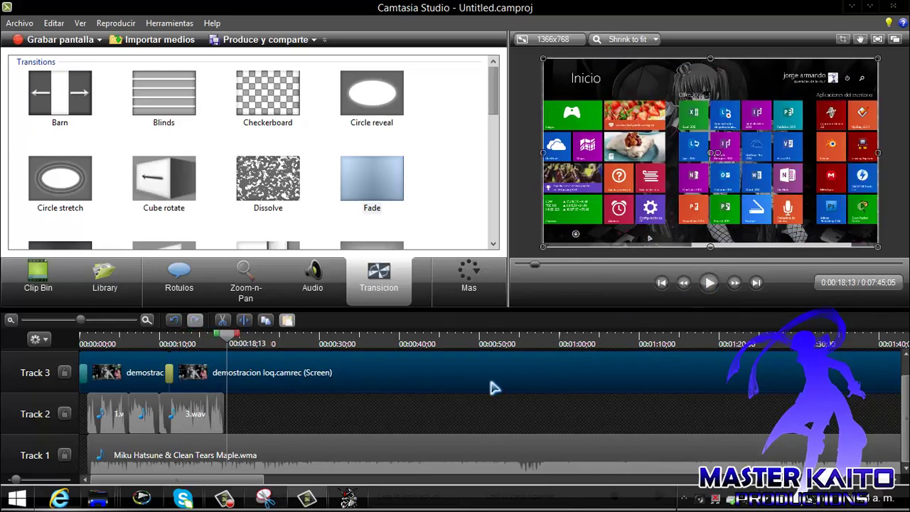
In DSpeech, replace the text with "las taips, son aplicaciones modernas, nor serviran para acceder a la web de una forma mas fluida y rapida! xd!"
{"action": "left_click", "coordinate": [349, 498]}
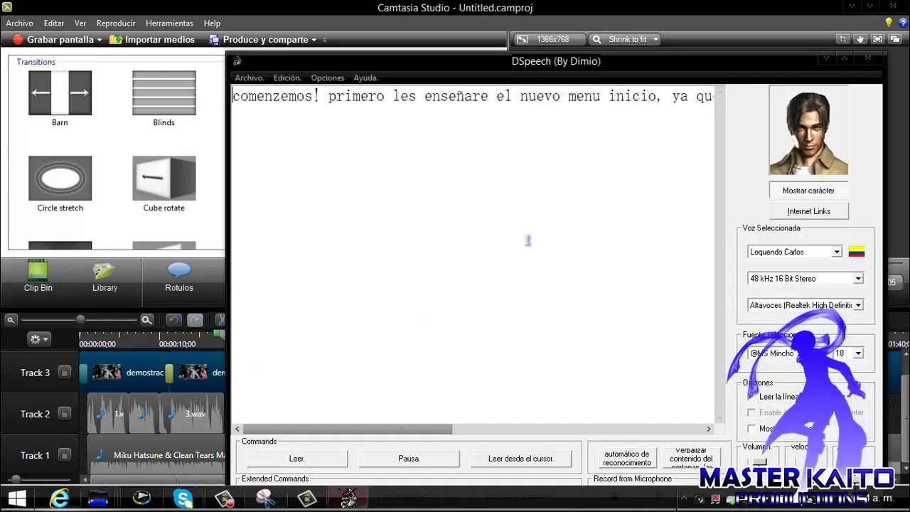
{"action": "left_click_drag", "start_coordinate": [417, 429], "coordinate": [667, 430]}
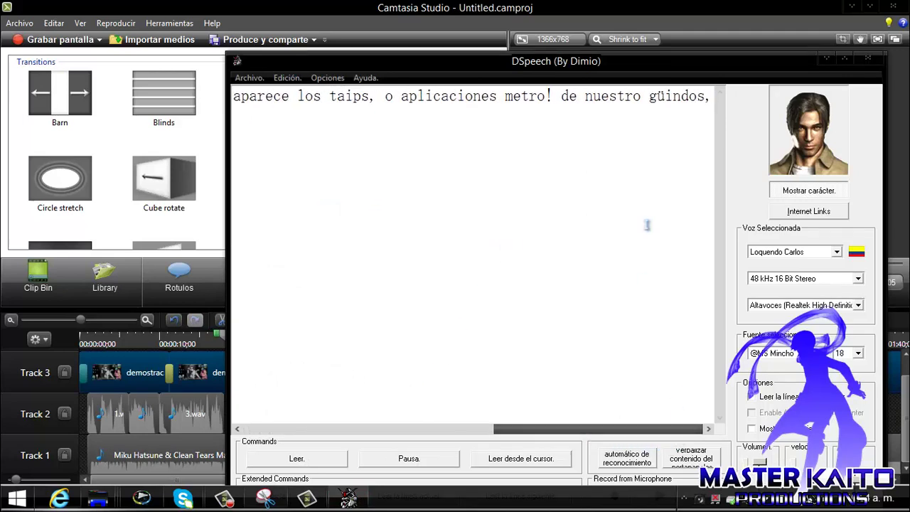
{"action": "left_click_drag", "start_coordinate": [711, 101], "coordinate": [177, 146]}
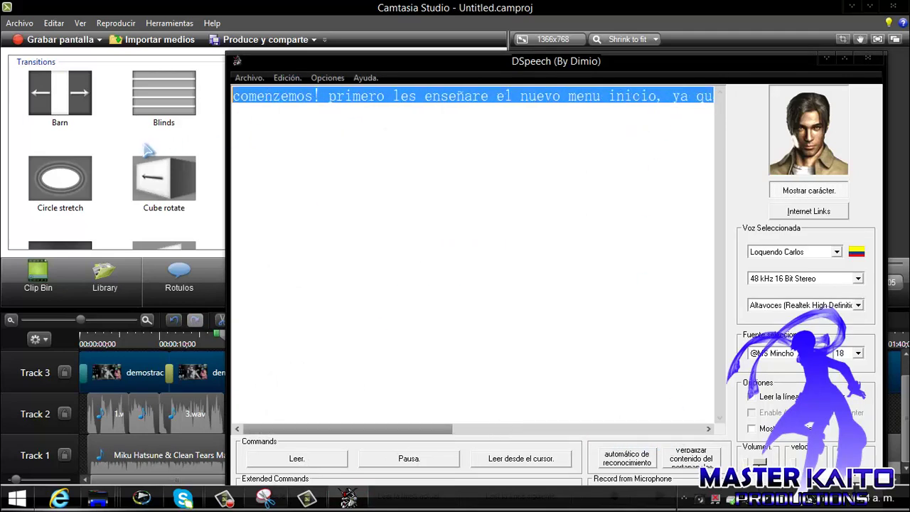
{"action": "type", "text": "la"}
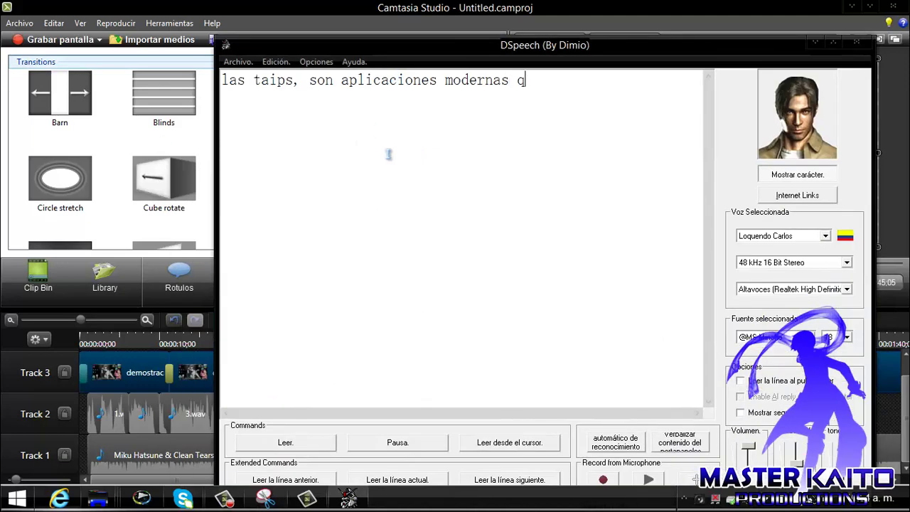
{"action": "type", "text": "ue nor serviran para acceder "}
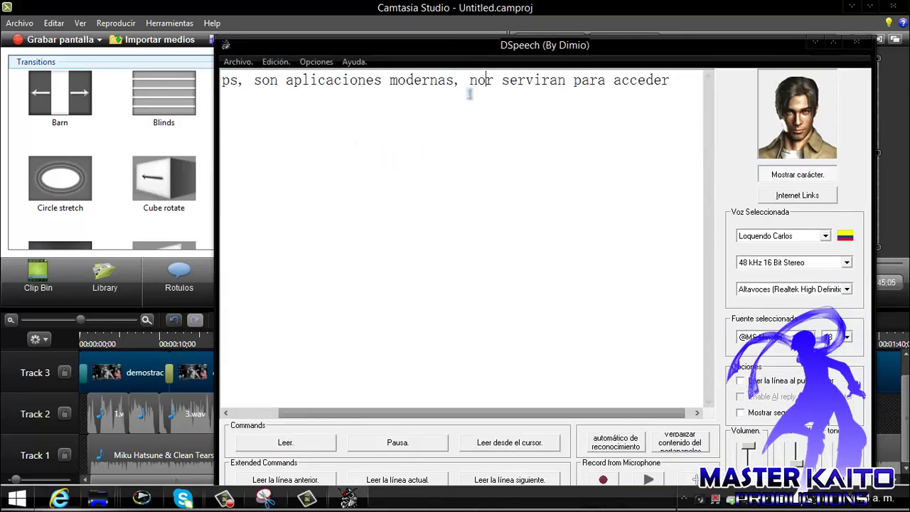
{"action": "type", "text": "a la web de una forma mas fluida y rapida! xd!"}
{"action": "key", "text": "F5"}
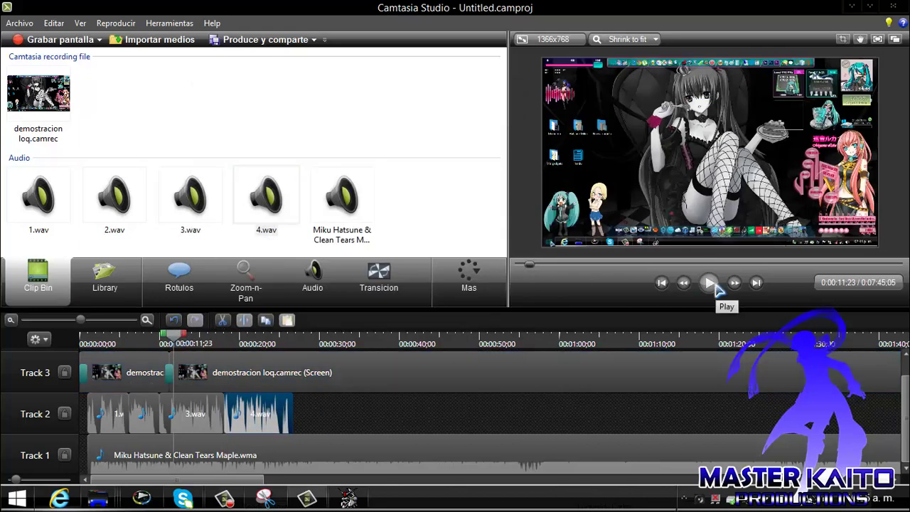
In Camtasia Studio, play the timeline from 0:00:11;23 to check the narration against the recording and move the playhead just behind 4.wav
{"action": "left_click", "coordinate": [708, 282]}
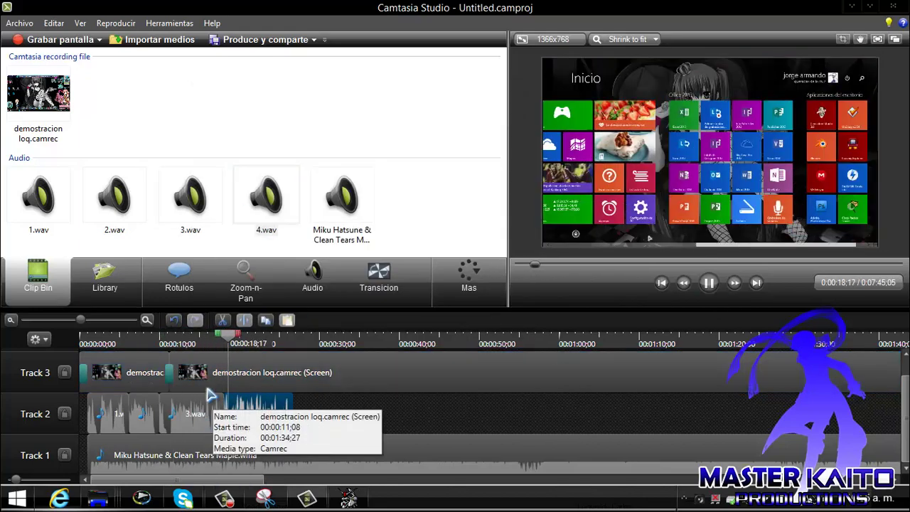
{"action": "left_click", "coordinate": [708, 282]}
{"action": "mouse_move", "coordinate": [304, 344]}
{"action": "left_mouse_down"}
{"action": "mouse_move", "coordinate": [477, 343]}
{"action": "mouse_move", "coordinate": [298, 344]}
{"action": "left_mouse_up"}
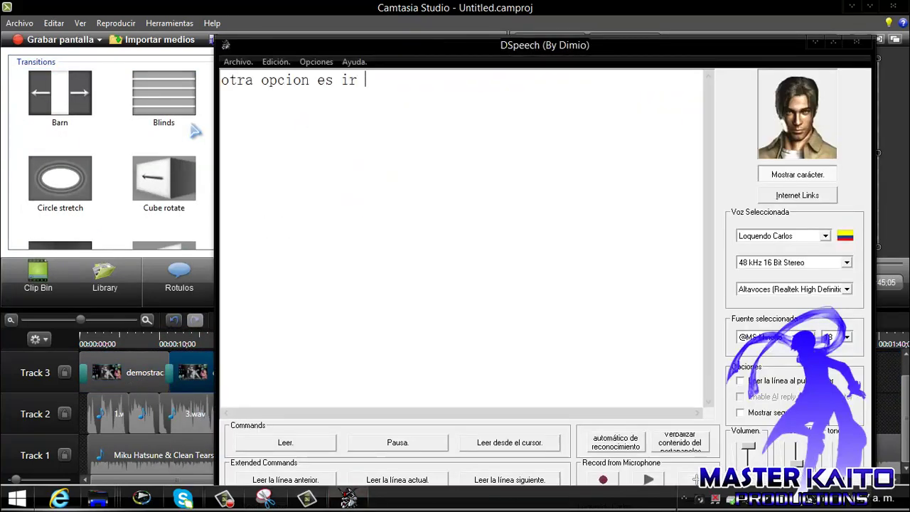
Add "y nos aparecera al menu inicio y toda la informacion del sistema! veran que esta todos mis datos de mi pc, y el usuario quien lo usa!"
{"action": "type", "text": "y nos aparecera al menu inicio y toda la informacion del sis"}
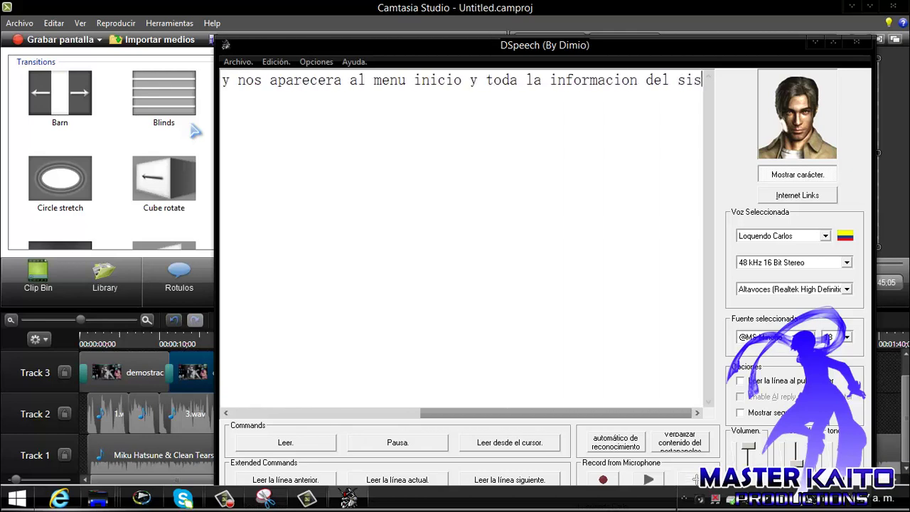
{"action": "type", "text": "tema! veran que esta todos mis datos de mi pc, y el usuario quien lo usa!"}
Have DSpeech read the sentence aloud and save it as audio file 5
{"action": "left_click", "coordinate": [285, 442]}
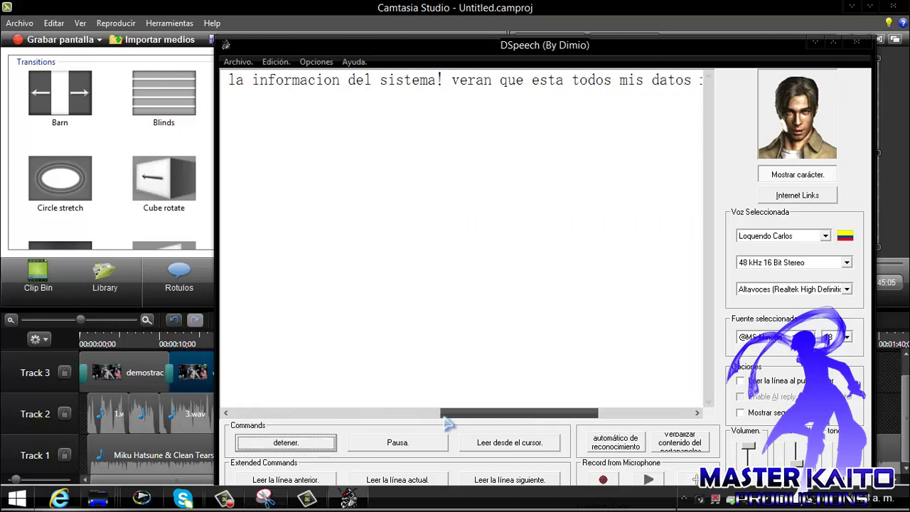
{"action": "key", "text": "ctrl+s"}
{"action": "type", "text": "5"}
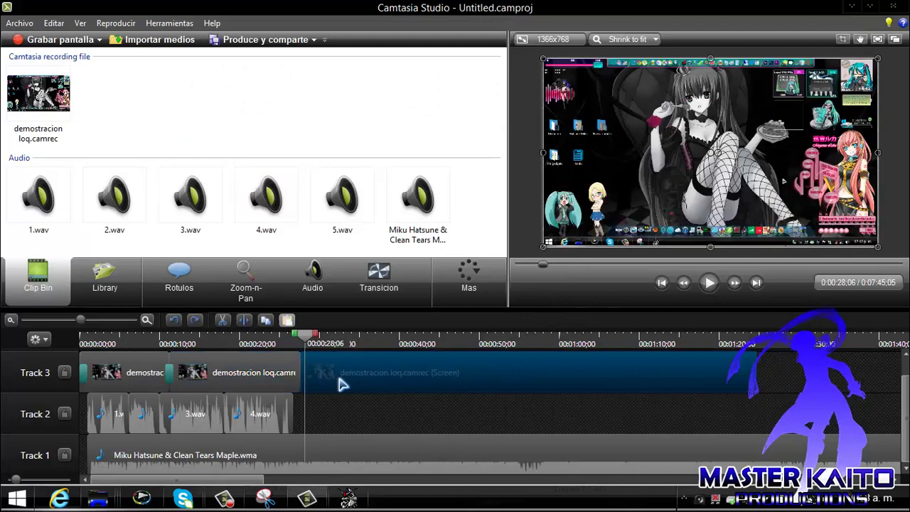
In Camtasia Studio, place 5.wav on Track 2 behind 4.wav at 0:00:28;06 and play from there
{"action": "left_click_drag", "start_coordinate": [342, 195], "coordinate": [341, 414]}
{"action": "left_click", "coordinate": [307, 336]}
{"action": "left_click", "coordinate": [708, 282]}
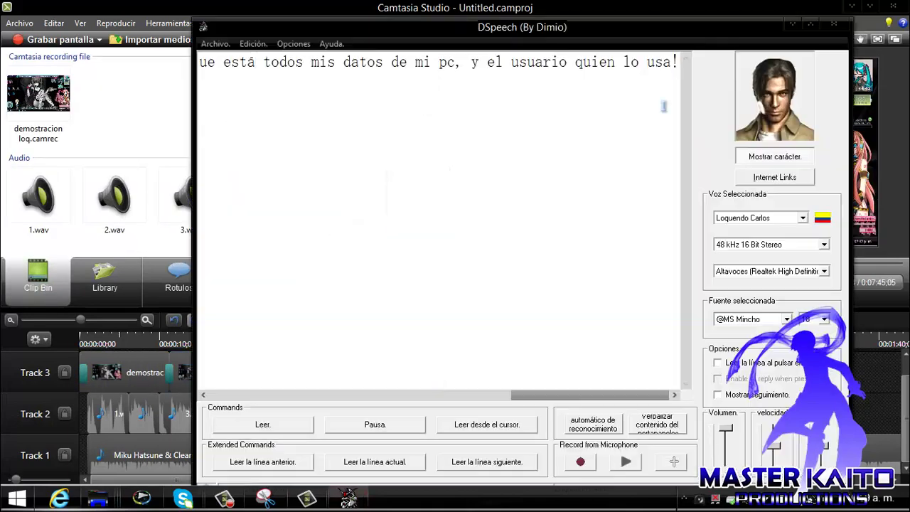
Replace the text with "mi arquitectura es de 64 bits, cuenta con un procesador, intel celeron, de 1.8 yigahercios, con 6 yigabaits de ram!" and read it aloud
{"action": "key", "text": "ctrl+a"}
{"action": "type", "text": "mi arquitectura es de 64 bits, cuenta"}
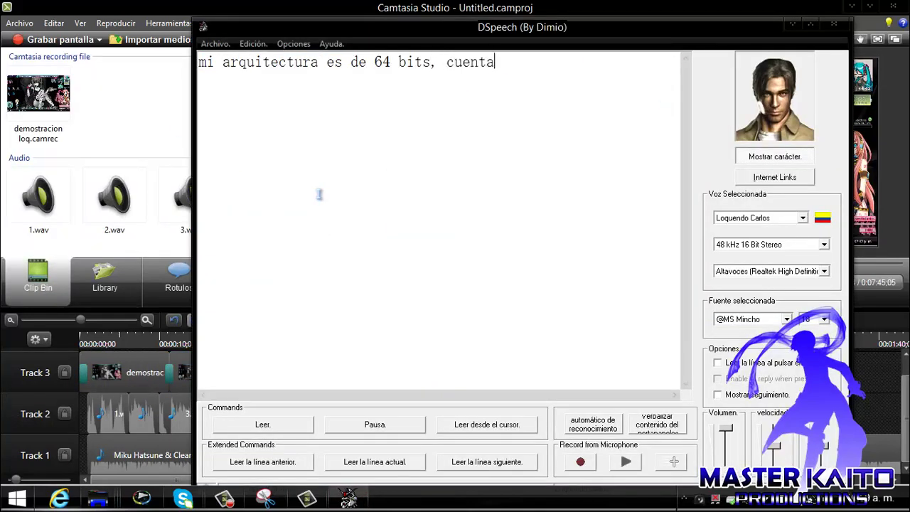
{"action": "type", "text": " con un procesador, intel celeron, de 1.8 yigahercios, con 6 yigabaits de ram"}
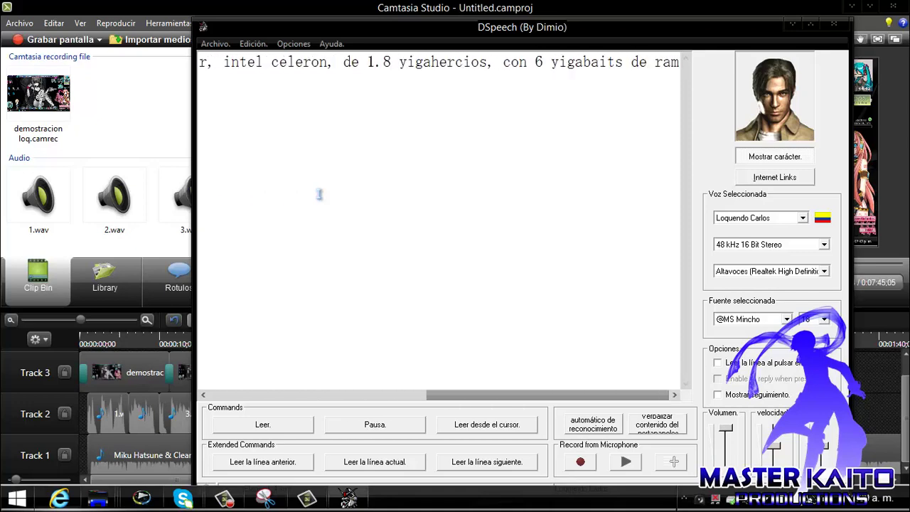
{"action": "type", "text": "!"}
{"action": "left_click", "coordinate": [256, 427]}
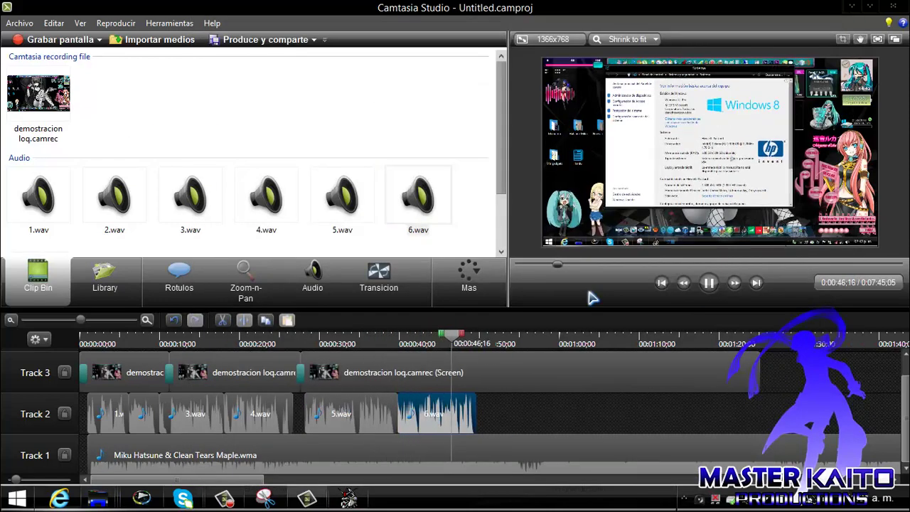
Replace the DSpeech text with a farewell starting "espero que les haya gustado el vídeo! denle laik y compartanlo en feisbuk!" and ending "hasta luego!"
{"action": "left_click", "coordinate": [500, 372]}
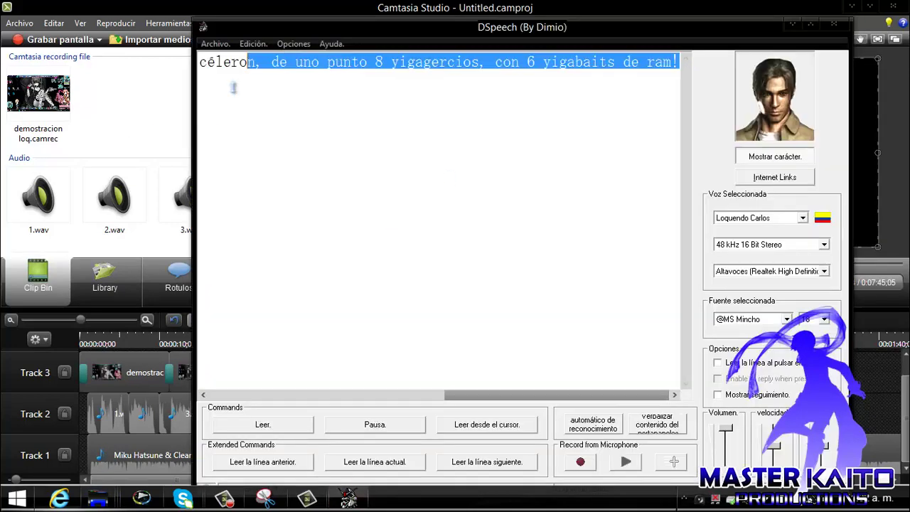
{"action": "type", "text": "espero que les haya gustado el vídeo! denle laik y compartanlo en feisbuk! suscribanse a mi canal! soy master kaito, y nos vemos en el siguiente tuto"}
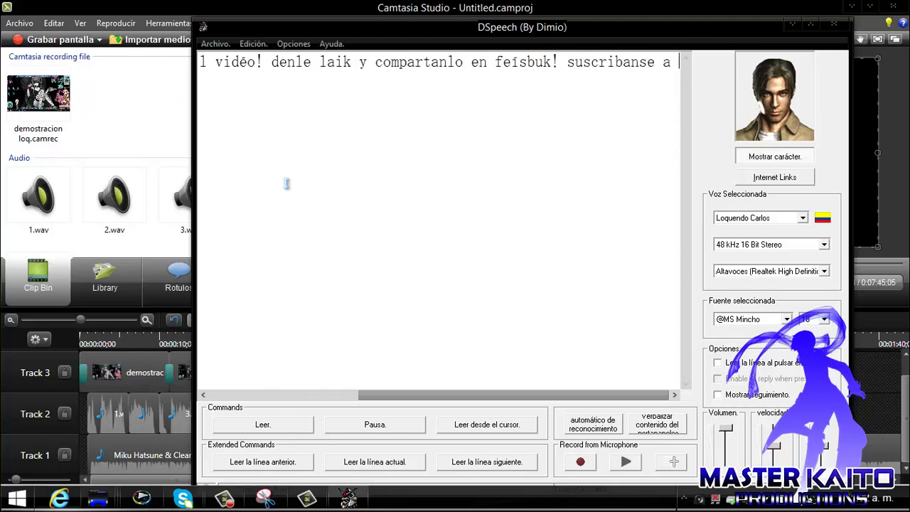
{"action": "type", "text": "! hasta luego!"}
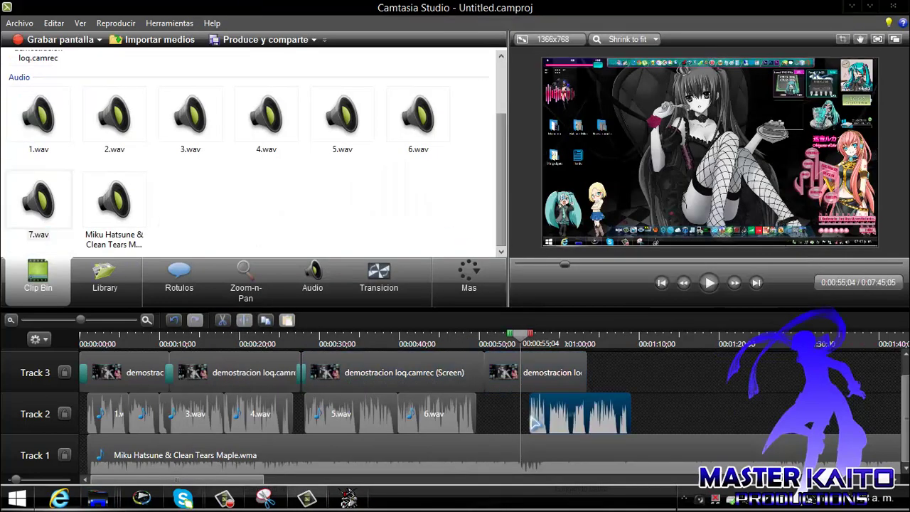
In Camtasia Studio, add Fade transitions to the last recording clip on Track 3 and fade out the end of the background music
{"action": "left_click", "coordinate": [379, 277]}
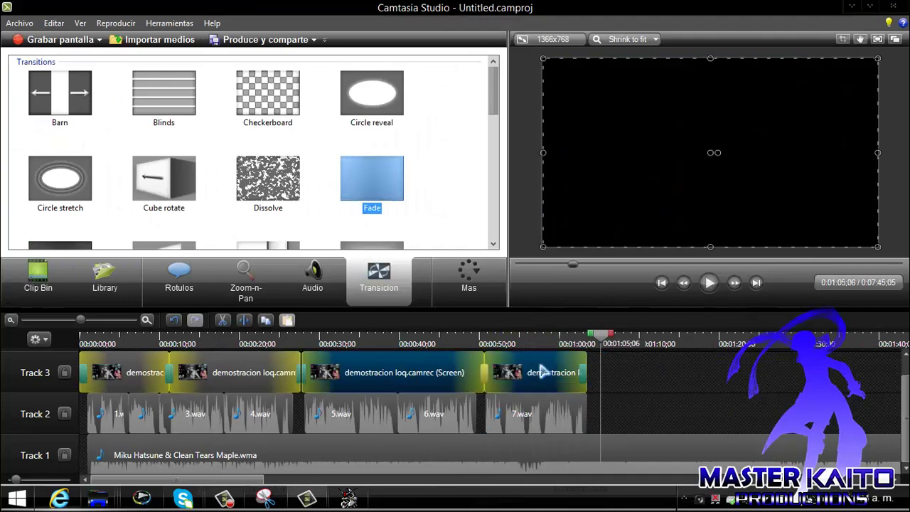
{"action": "left_click", "coordinate": [417, 461]}
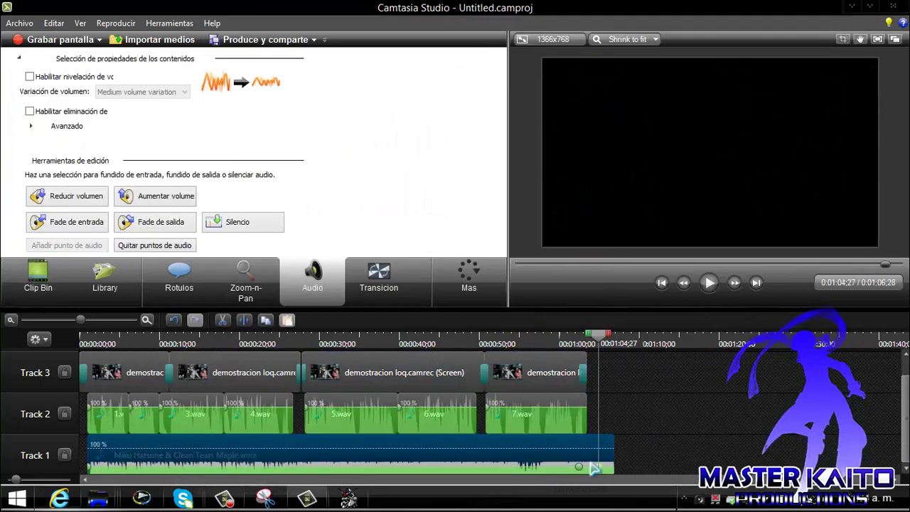
{"action": "left_click", "coordinate": [708, 282]}
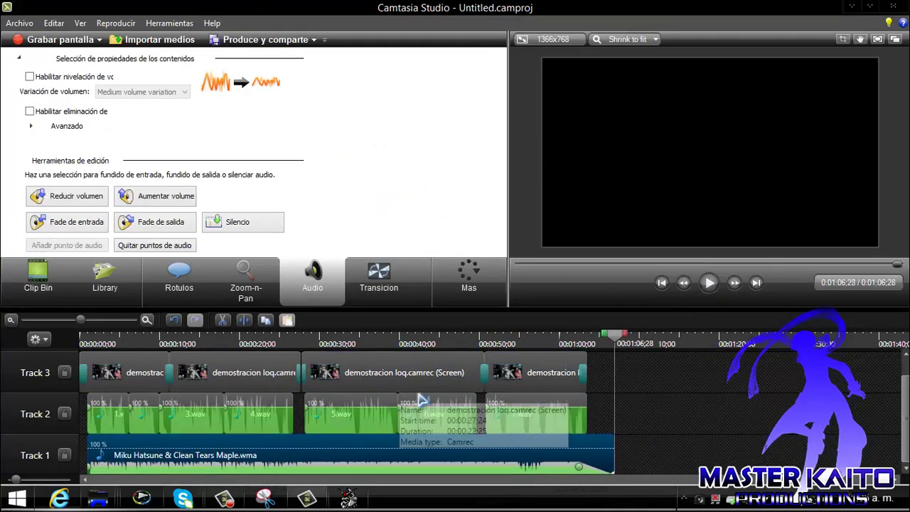
Save the project as demos and produce it in MP4 - Flash / HTML5 player format under a name starting "loquendo de"
{"action": "key", "text": "ctrl+s"}
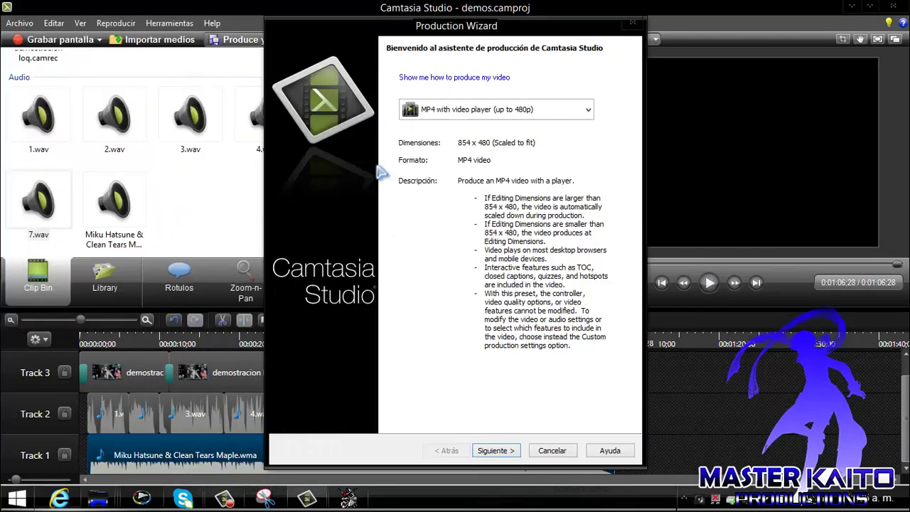
{"action": "left_click", "coordinate": [491, 449]}
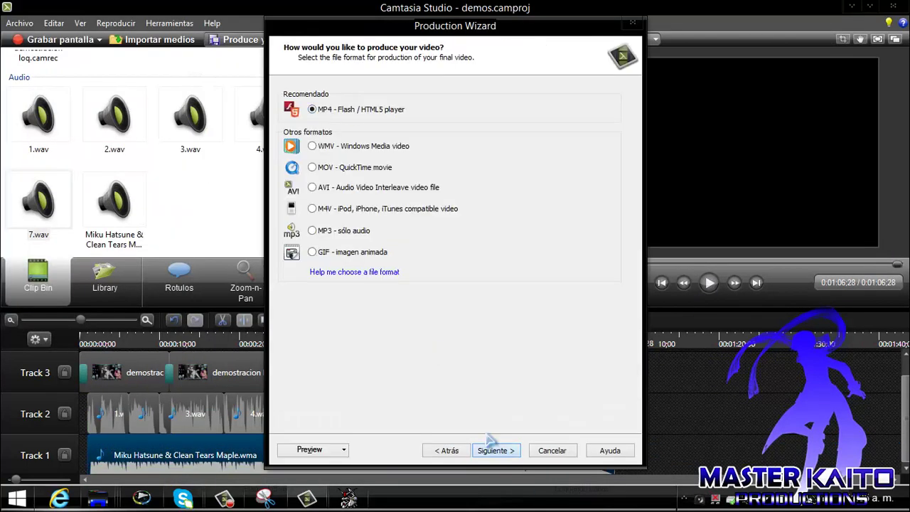
{"action": "left_click", "coordinate": [496, 450]}
{"action": "left_click", "coordinate": [467, 92]}
{"action": "left_click", "coordinate": [386, 131]}
{"action": "left_click", "coordinate": [349, 292]}
{"action": "left_click", "coordinate": [496, 449]}
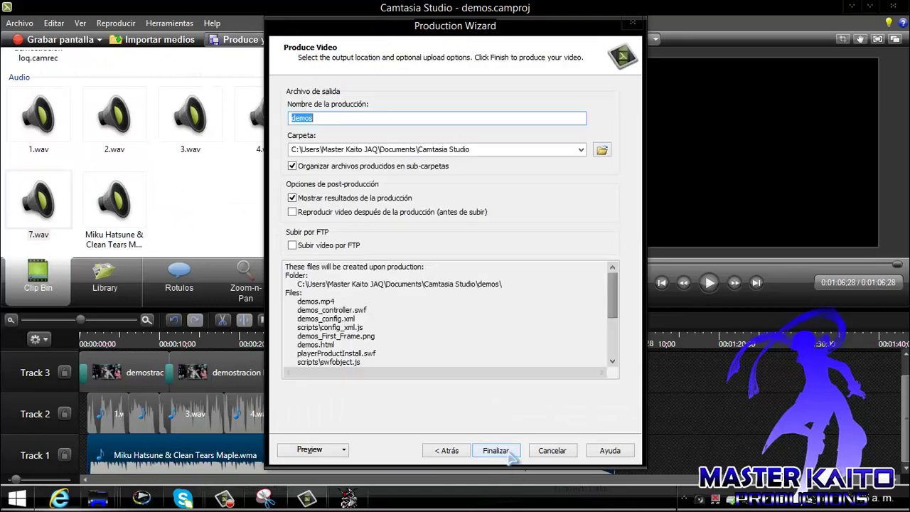
{"action": "type", "text": "loquendo del"}
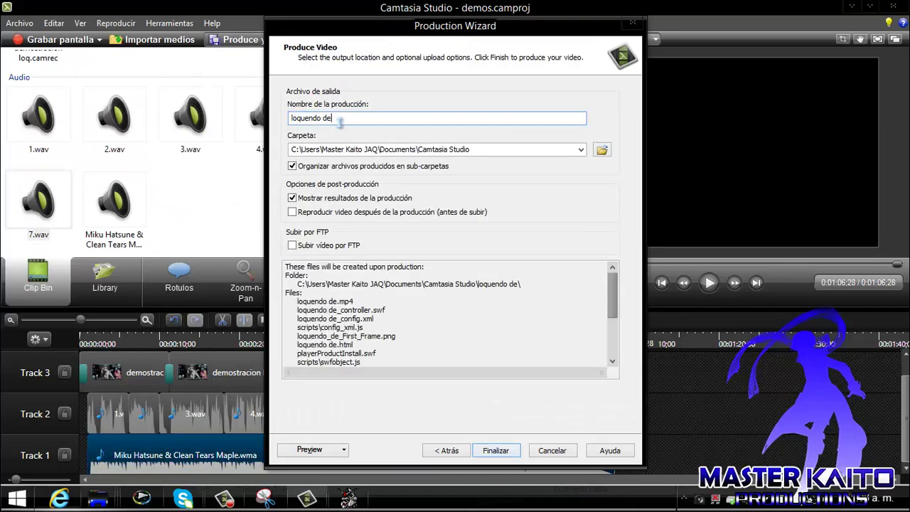
{"action": "left_click", "coordinate": [495, 450]}
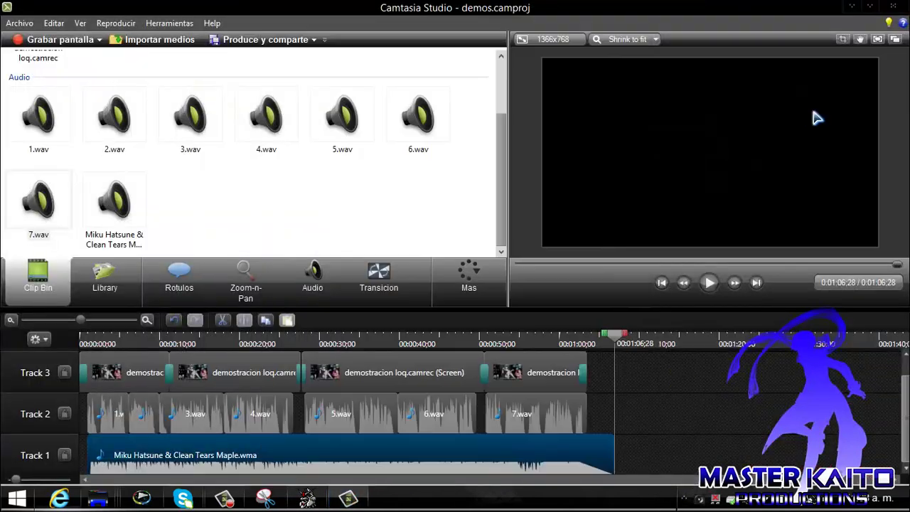
Close Camtasia Studio, saving the changes to demos.camproj
{"action": "left_click", "coordinate": [892, 7]}
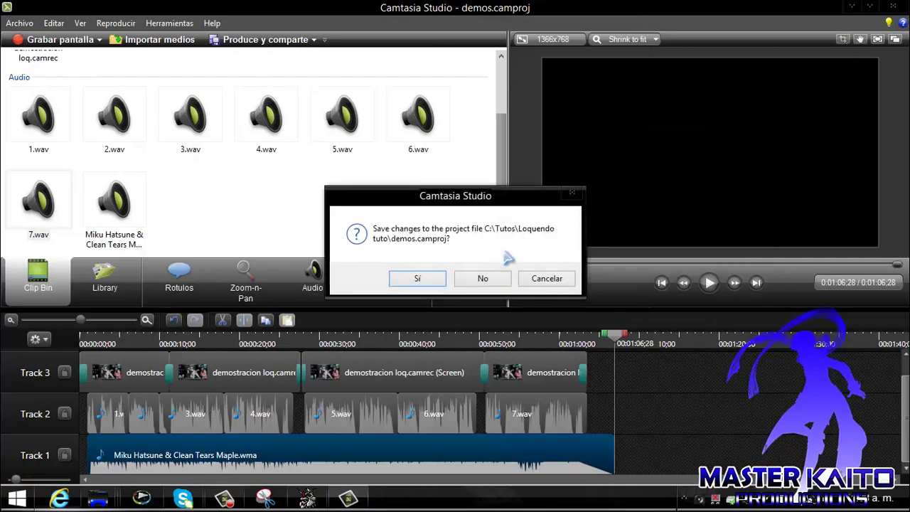
{"action": "left_click", "coordinate": [417, 277]}
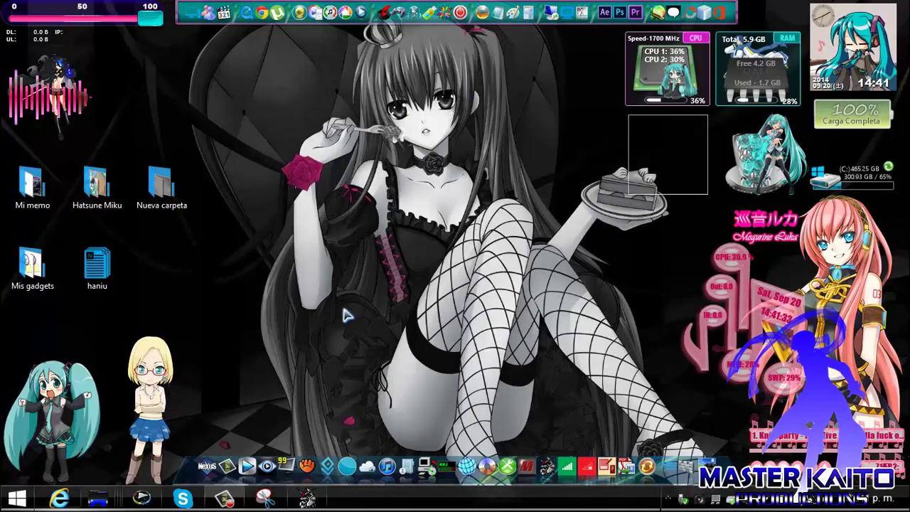
Look through the app tiles on the Windows Start screen and return to the desktop
{"action": "left_click", "coordinate": [18, 499]}
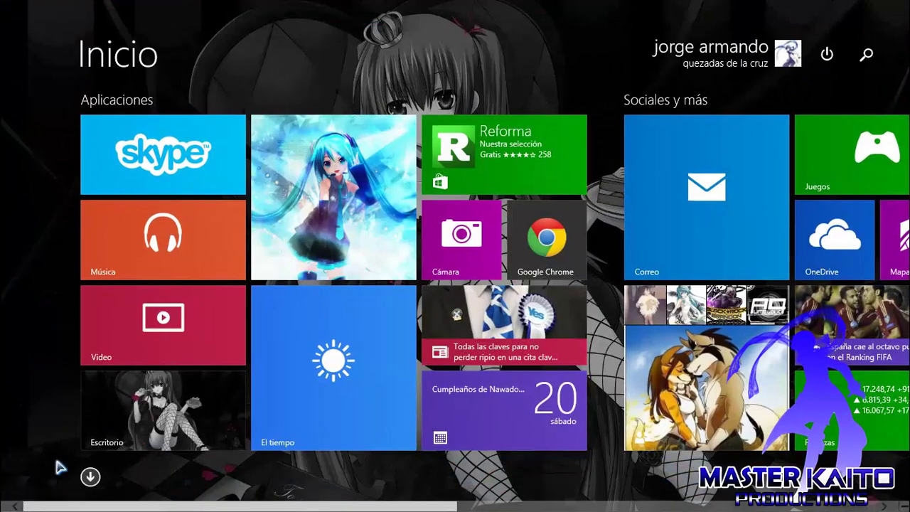
{"action": "scroll", "coordinate": [287, 489], "scroll_direction": "down", "scroll_amount": 10}
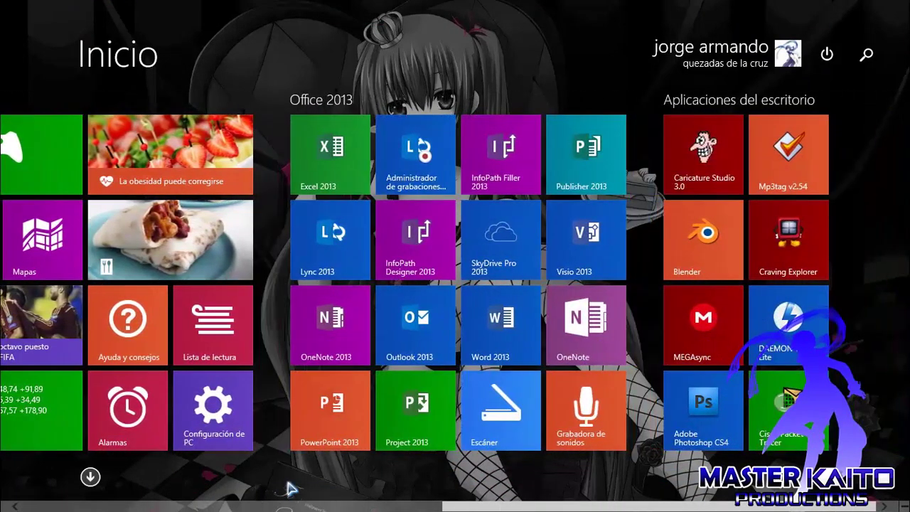
{"action": "scroll", "coordinate": [288, 489], "scroll_direction": "up", "scroll_amount": 10}
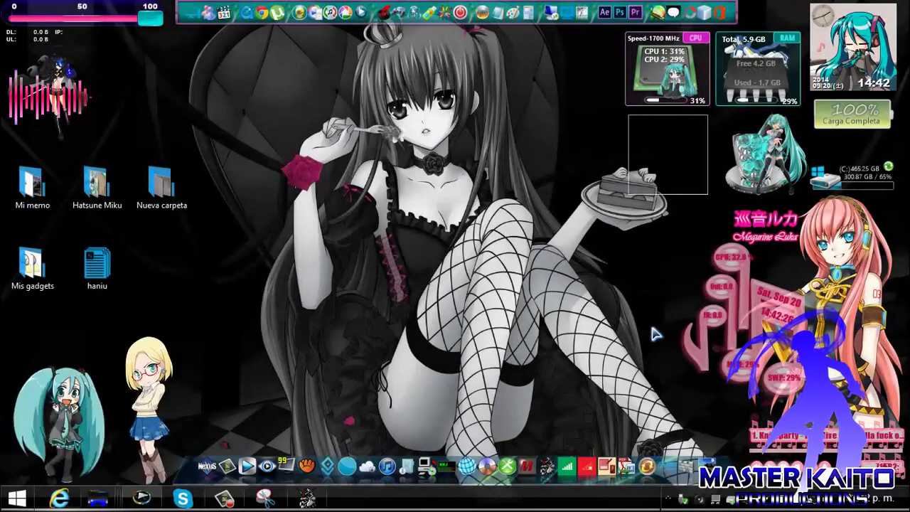
Open the PC information, examine the Windows edition, processor, RAM and system type, and close the window
{"action": "key", "text": "super+c"}
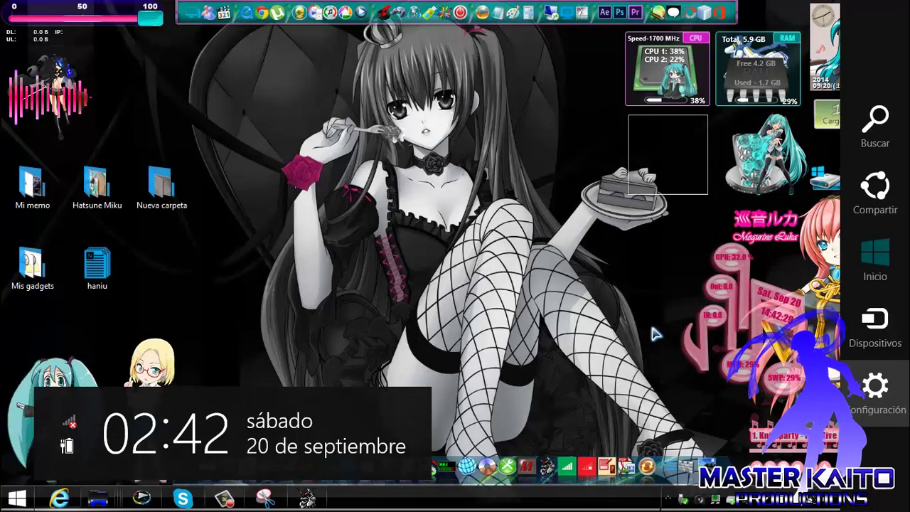
{"action": "key", "text": "Return"}
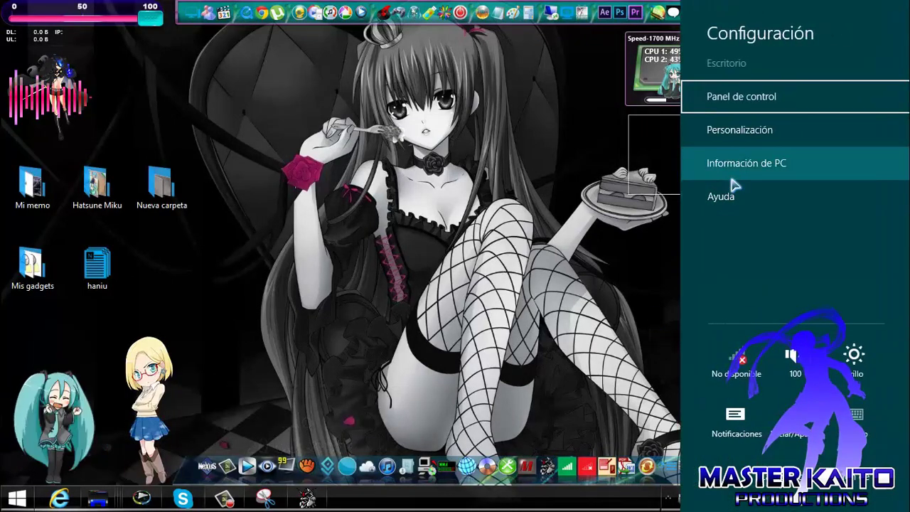
{"action": "left_click", "coordinate": [732, 176]}
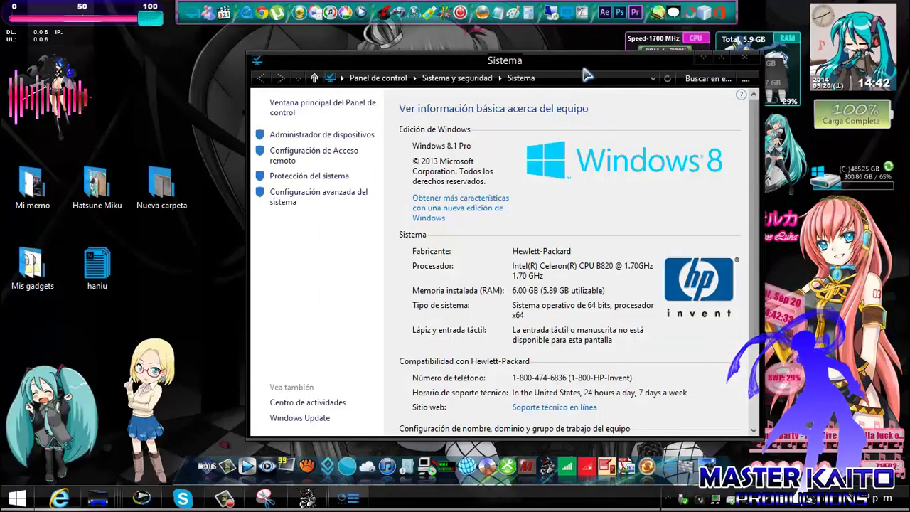
{"action": "left_click_drag", "start_coordinate": [583, 69], "coordinate": [503, 35]}
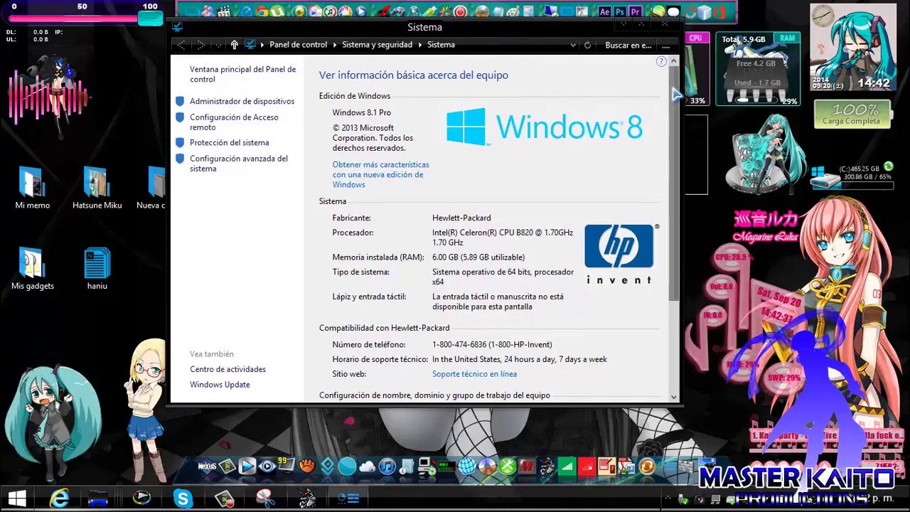
{"action": "mouse_move", "coordinate": [675, 93]}
{"action": "left_mouse_down"}
{"action": "mouse_move", "coordinate": [675, 190]}
{"action": "mouse_move", "coordinate": [677, 86]}
{"action": "left_mouse_up"}
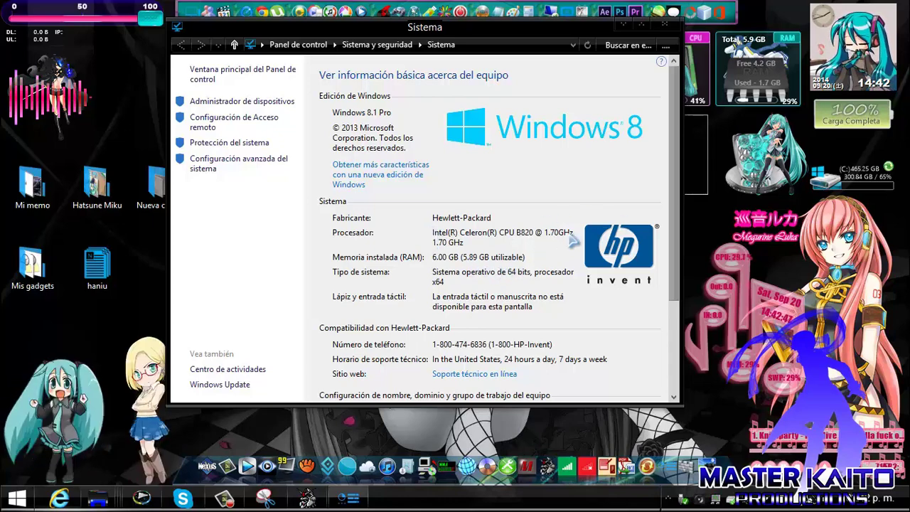
{"action": "key", "text": "alt+F4"}
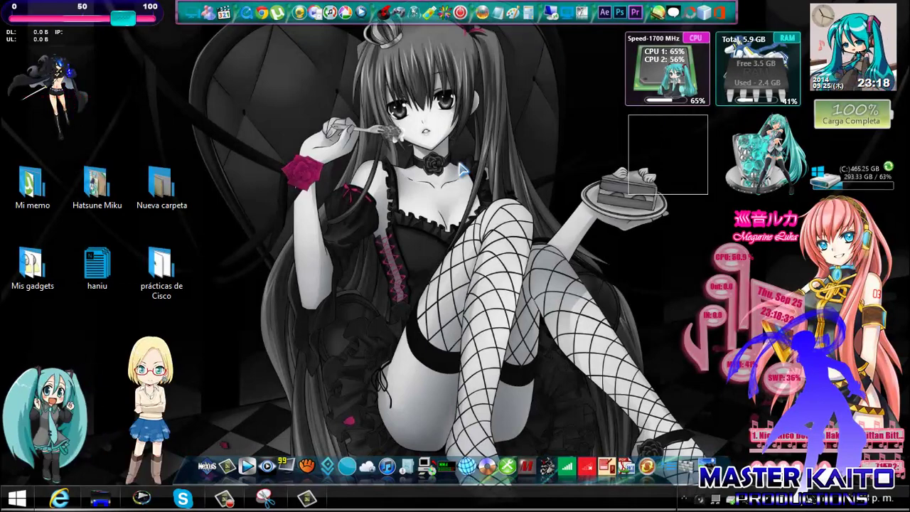
Lower the system volume to about 40 with the desktop volume gadget
{"action": "mouse_move", "coordinate": [78, 93]}
{"action": "left_click_drag", "start_coordinate": [128, 22], "coordinate": [71, 25]}
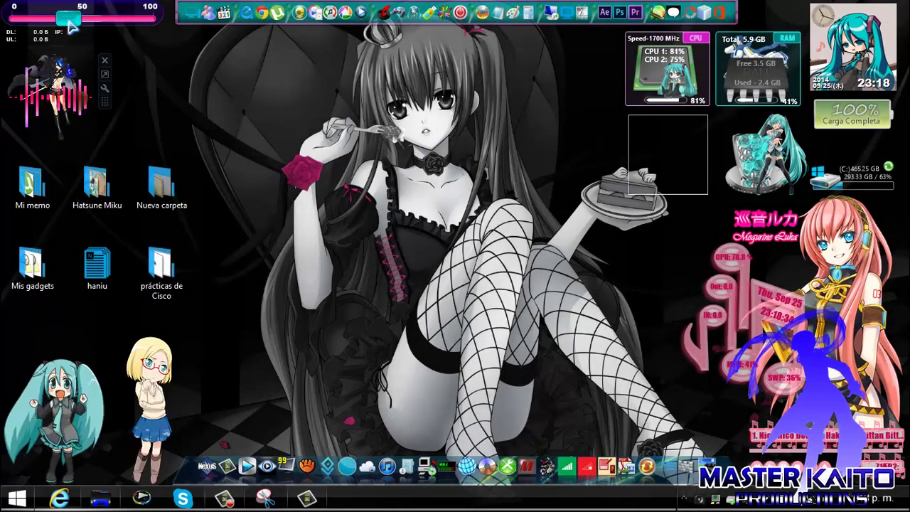